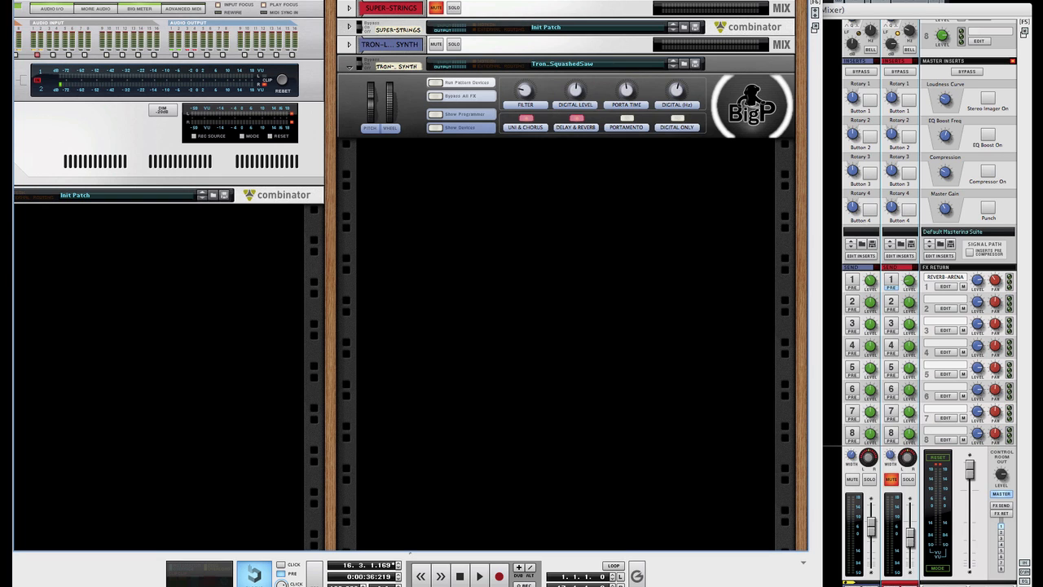
# Step: Show and enlarge the PATTERN-01 sequencer, toggle Uni & Chorus off and on, and start playback
pyautogui.press('F7')
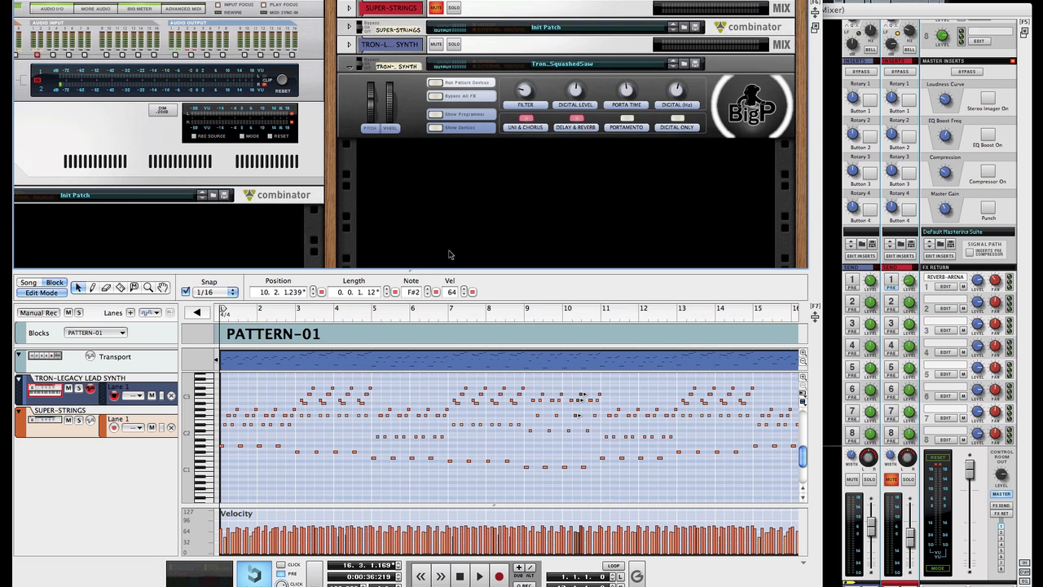
pyautogui.moveTo(430, 270); pyautogui.dragTo(429, 247)
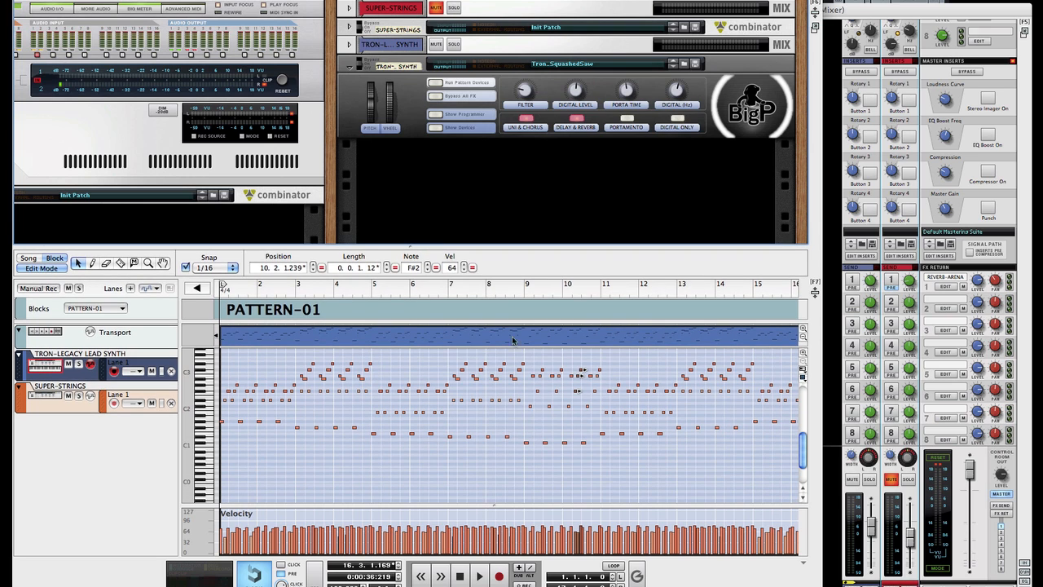
pyautogui.click(526, 120)
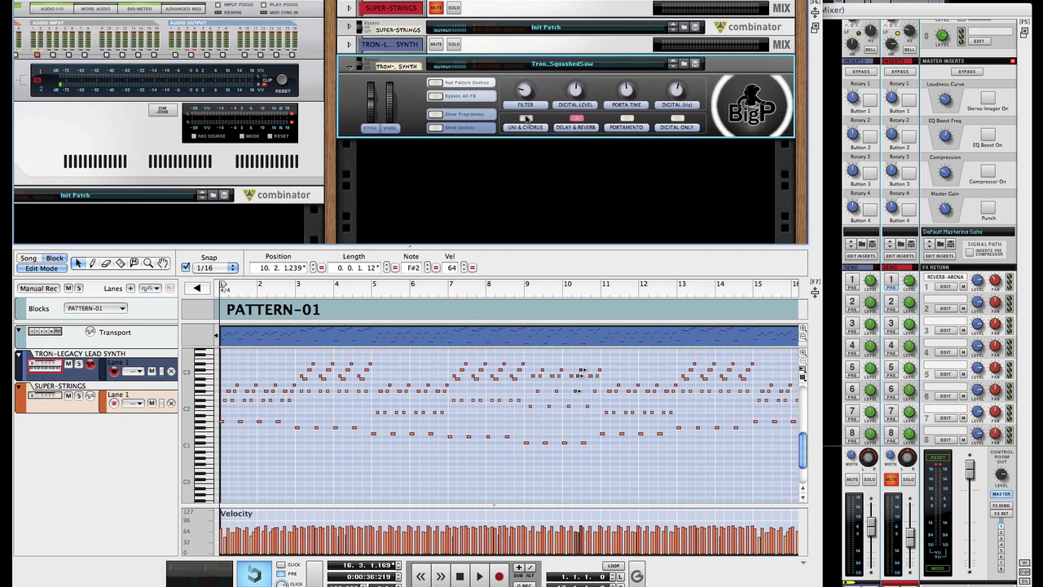
pyautogui.click(526, 120)
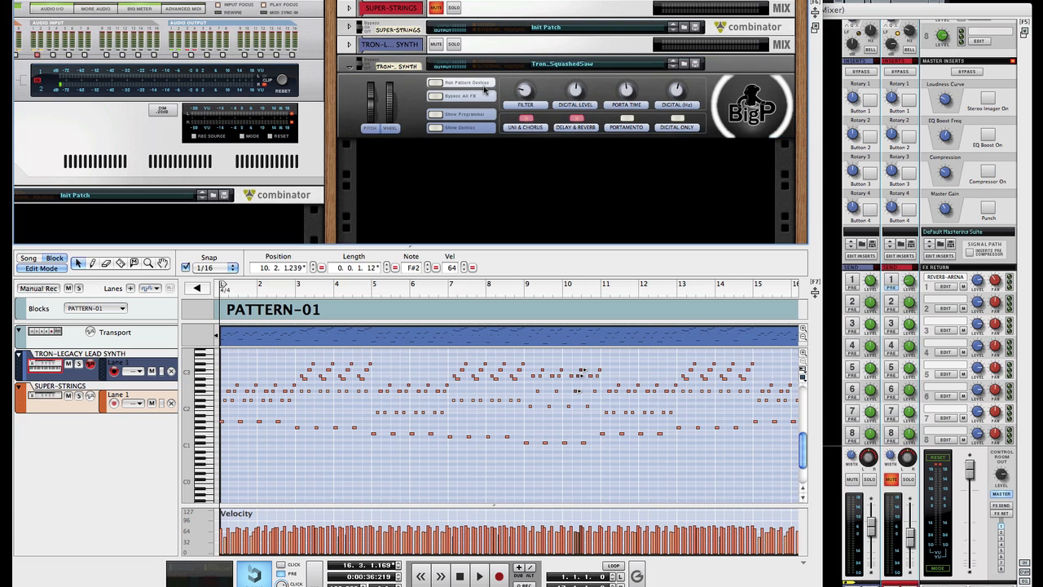
pyautogui.click(523, 92)
pyautogui.press('space')
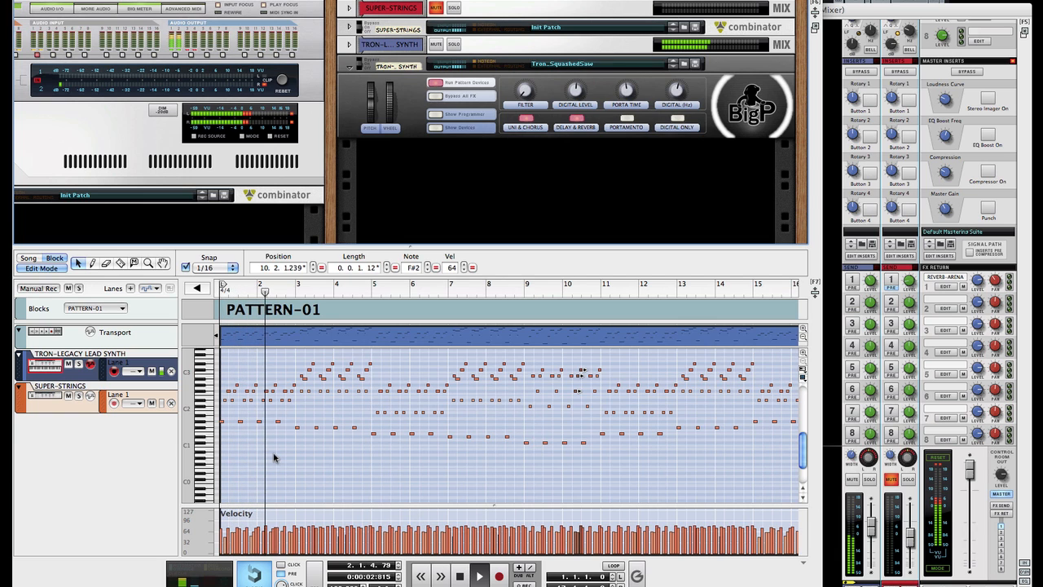
# Step: Raise the Tron Combinator's filter to 6, stop with the playhead at the start, and show its devices
pyautogui.click(526, 94)
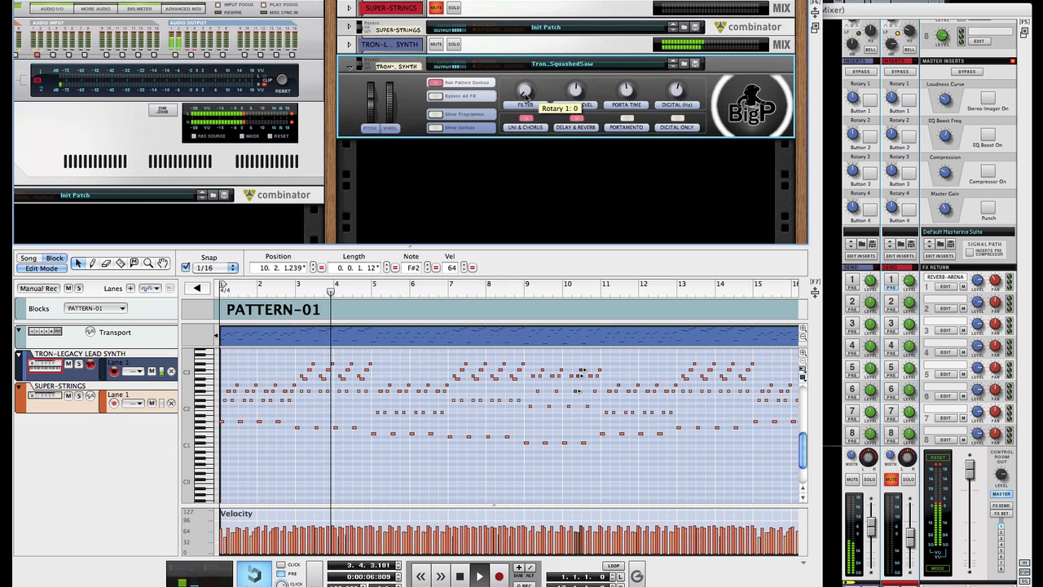
pyautogui.moveTo(526, 94); pyautogui.dragTo(546, 121)
pyautogui.press('space')
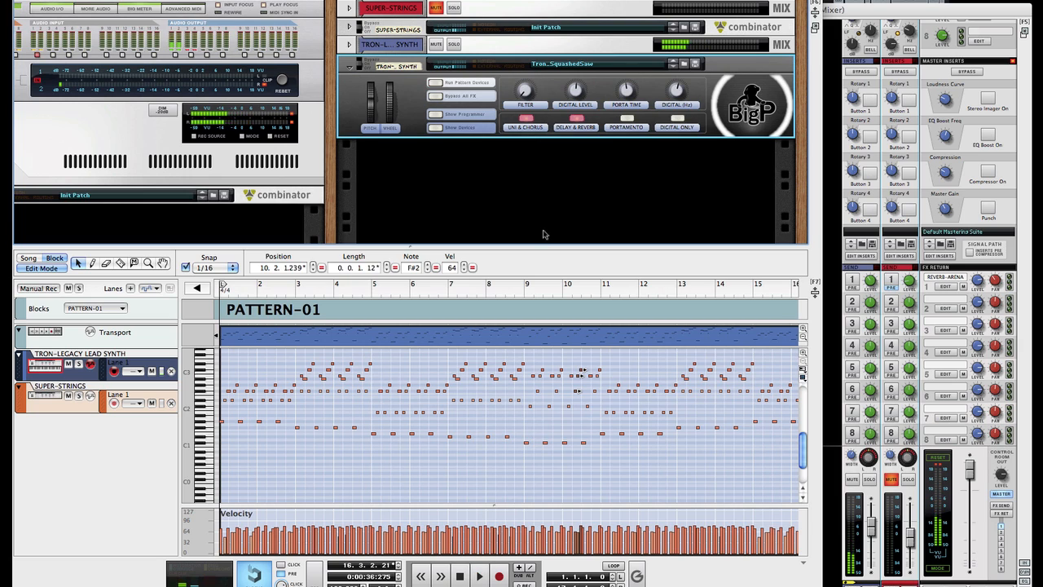
pyautogui.click(254, 293)
pyautogui.click(219, 289)
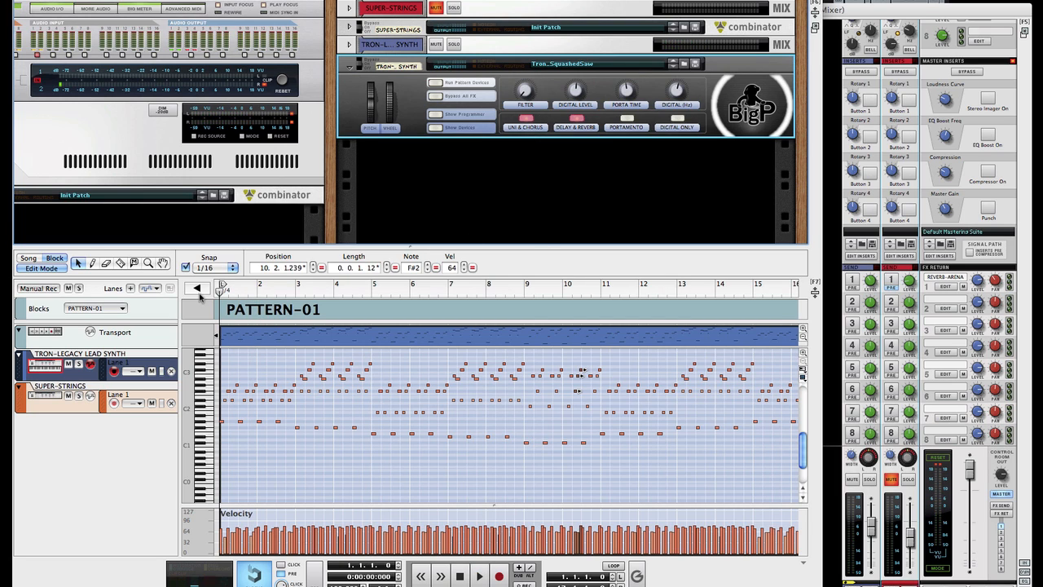
pyautogui.click(496, 209)
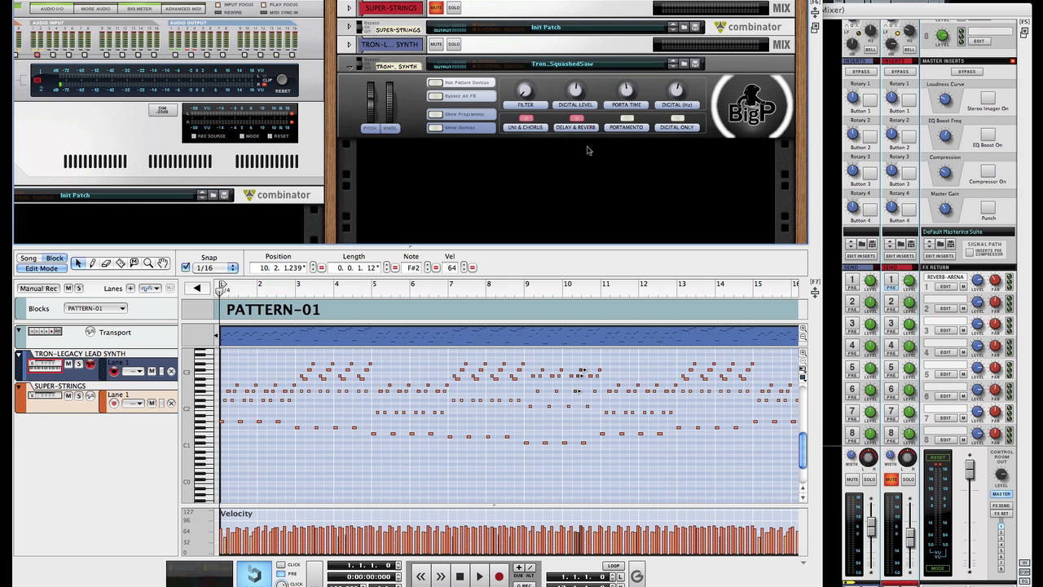
pyautogui.click(437, 129)
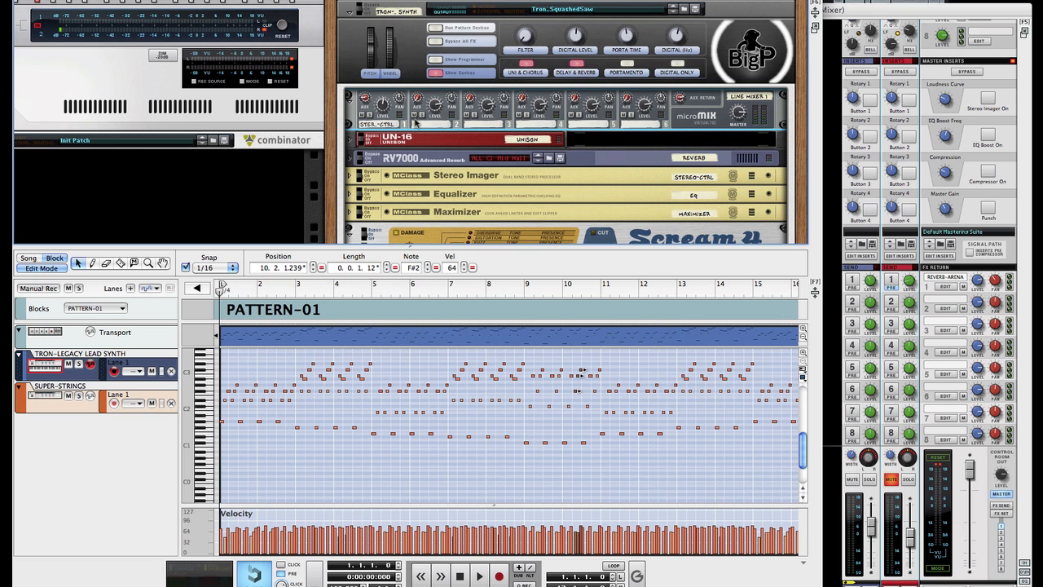
# Step: Collapse the sequencer so the rack shows the full Init Patch Thor below Scream 4, and select it
pyautogui.scroll(-10, 414, 122)
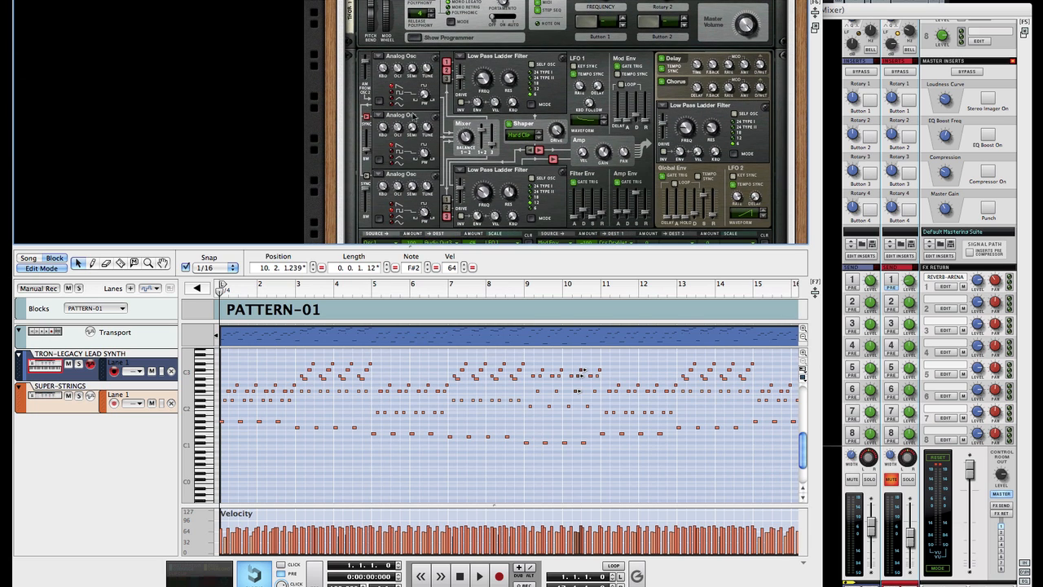
pyautogui.doubleClick(650, 248)
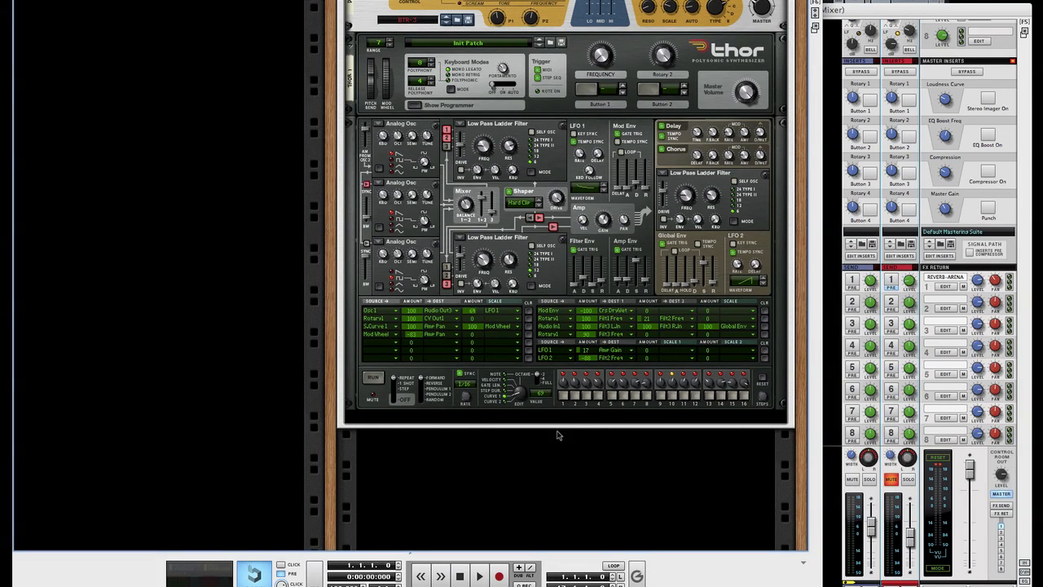
pyautogui.scroll(3, 559, 436)
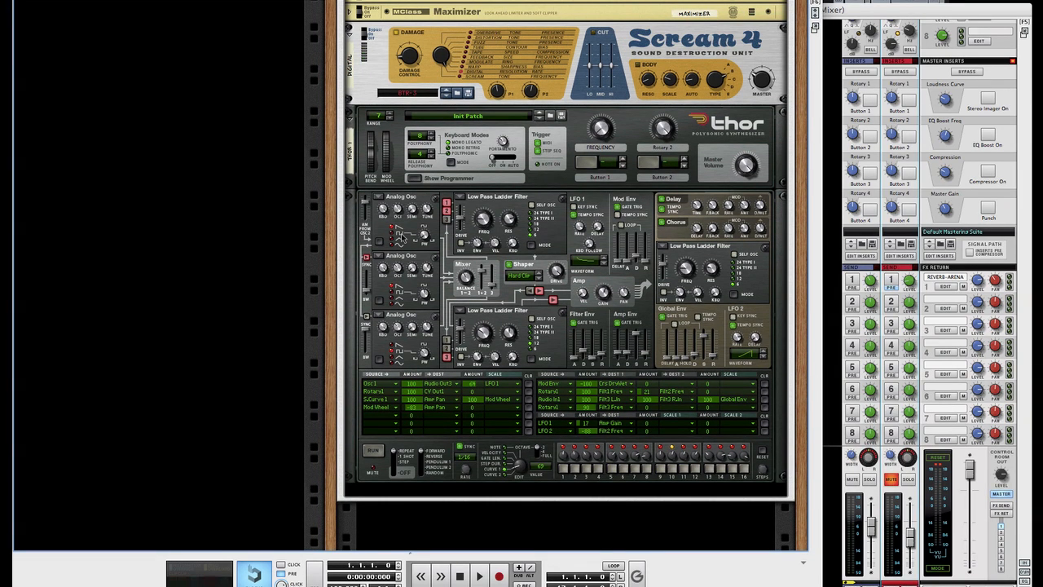
pyautogui.click(383, 231)
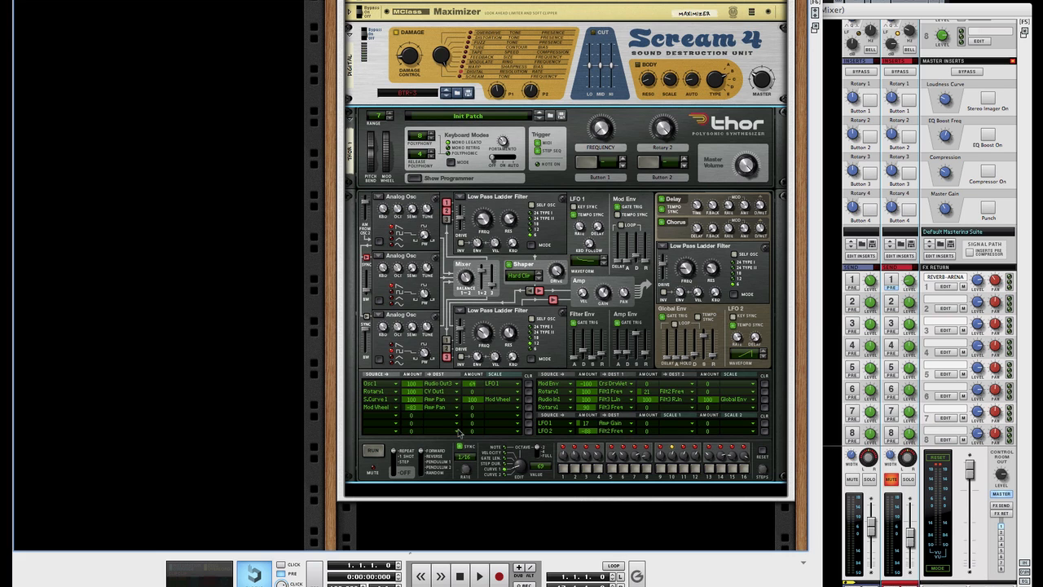
# Step: Create a new Thor Polysonic Synthesizer in the rack and display its full programmer
pyautogui.rightClick(430, 526)
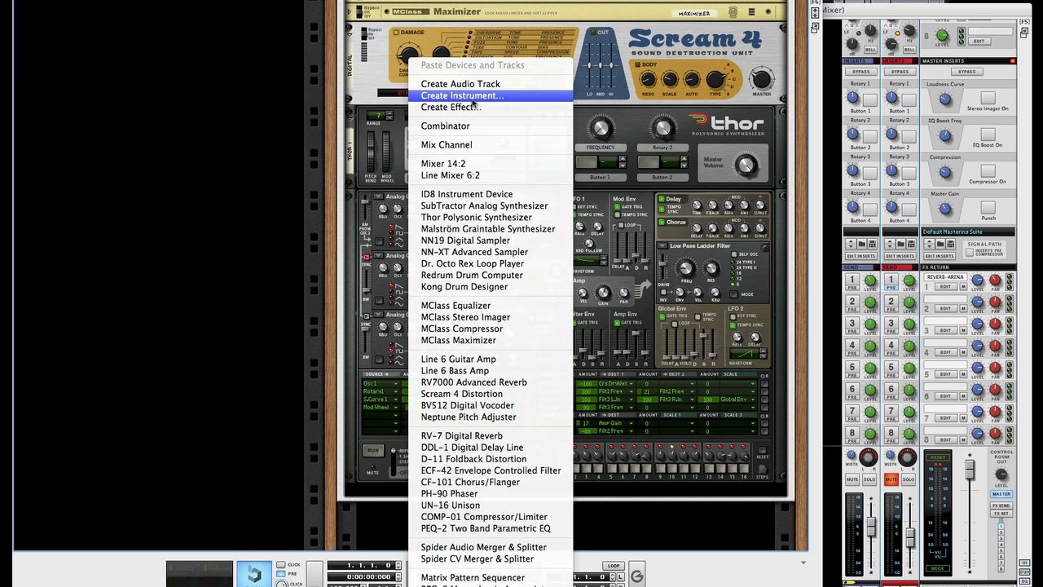
pyautogui.click(469, 218)
pyautogui.scroll(-3, 406, 385)
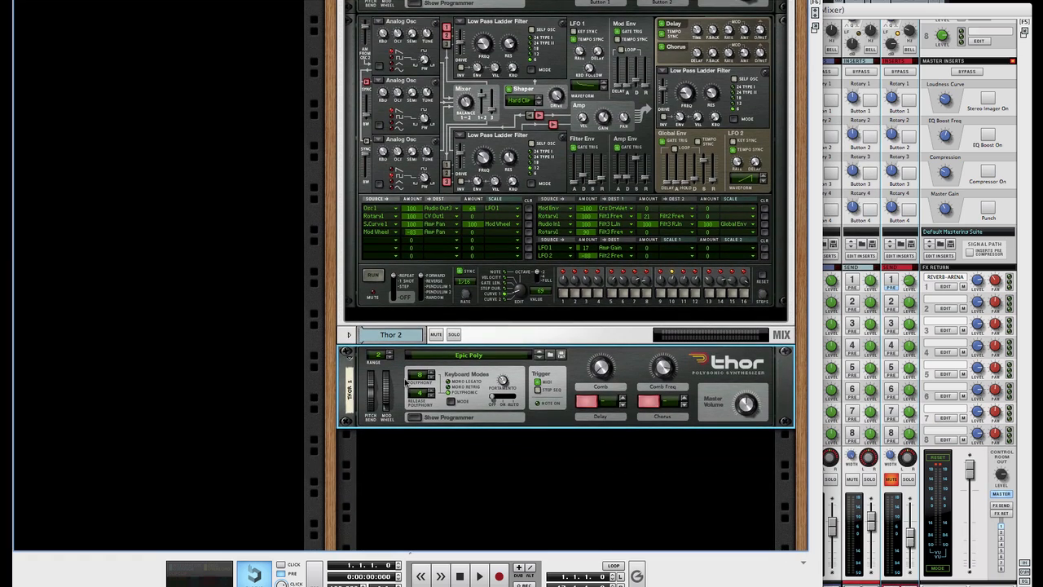
pyautogui.click(414, 417)
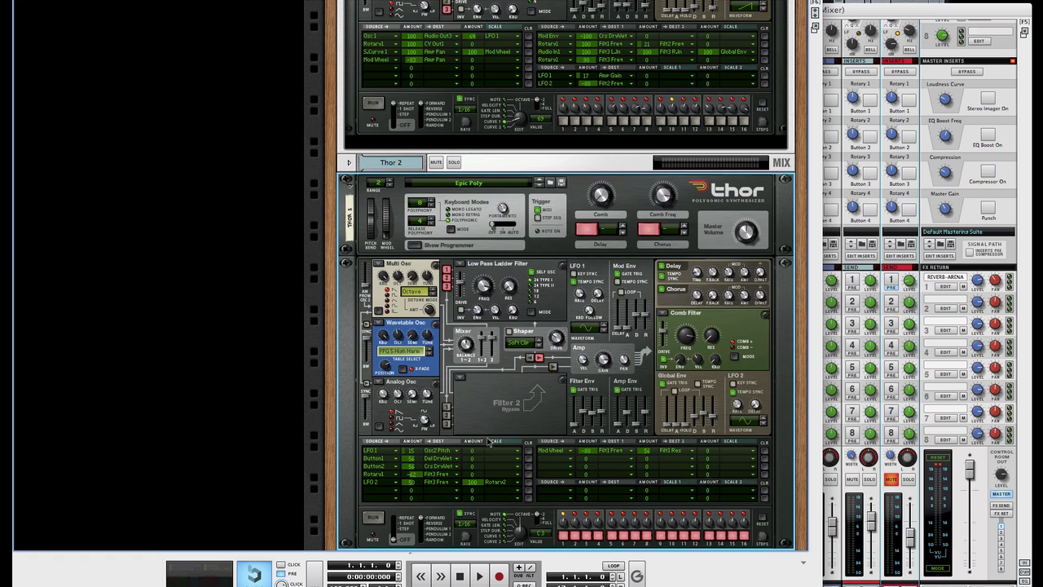
# Step: Combine the new Thor into Combinator 1 and initialize its patch
pyautogui.rightClick(458, 407)
pyautogui.click(501, 440)
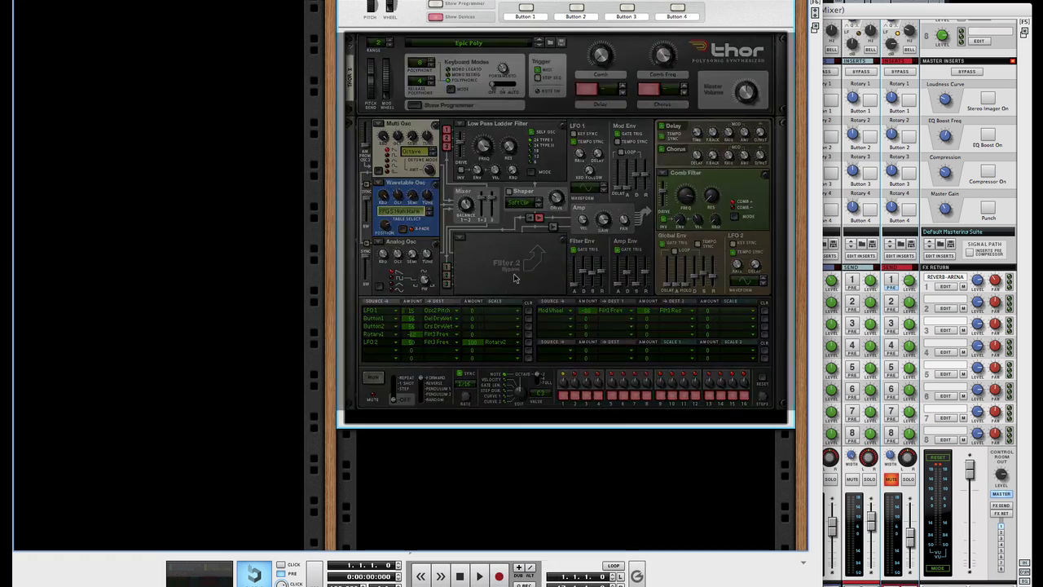
pyautogui.scroll(3, 524, 204)
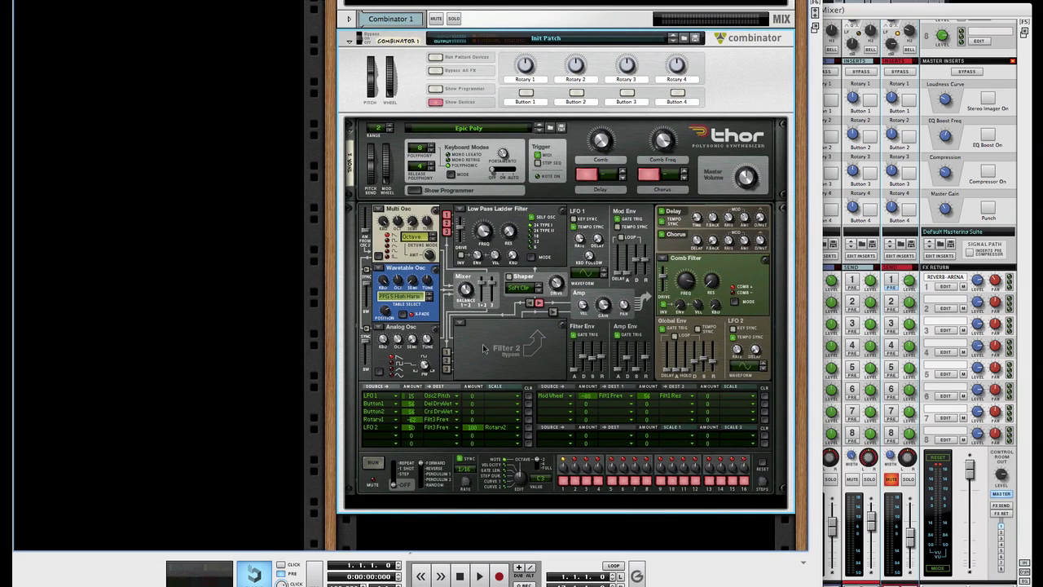
pyautogui.rightClick(468, 182)
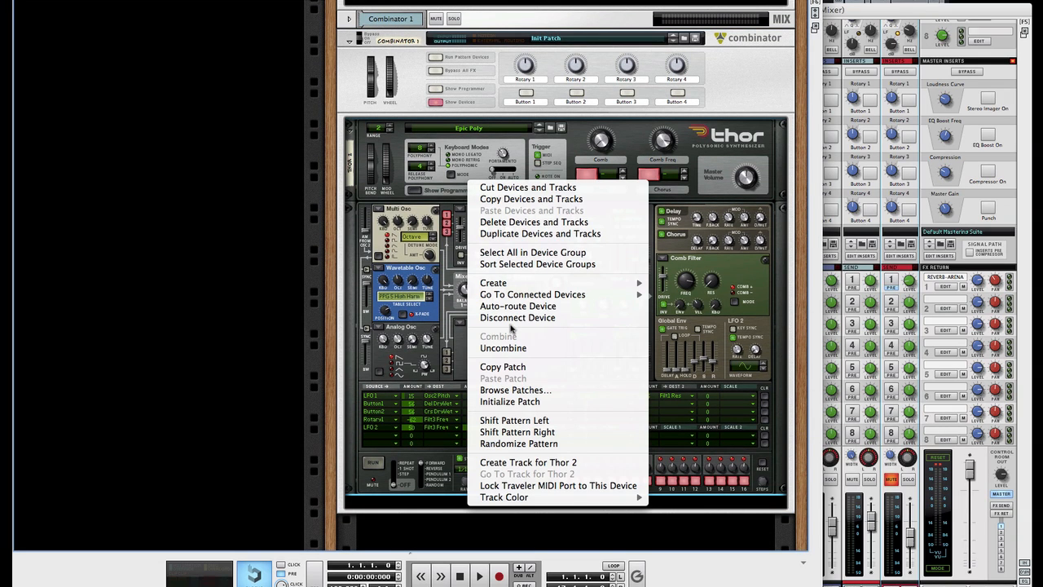
pyautogui.click(507, 402)
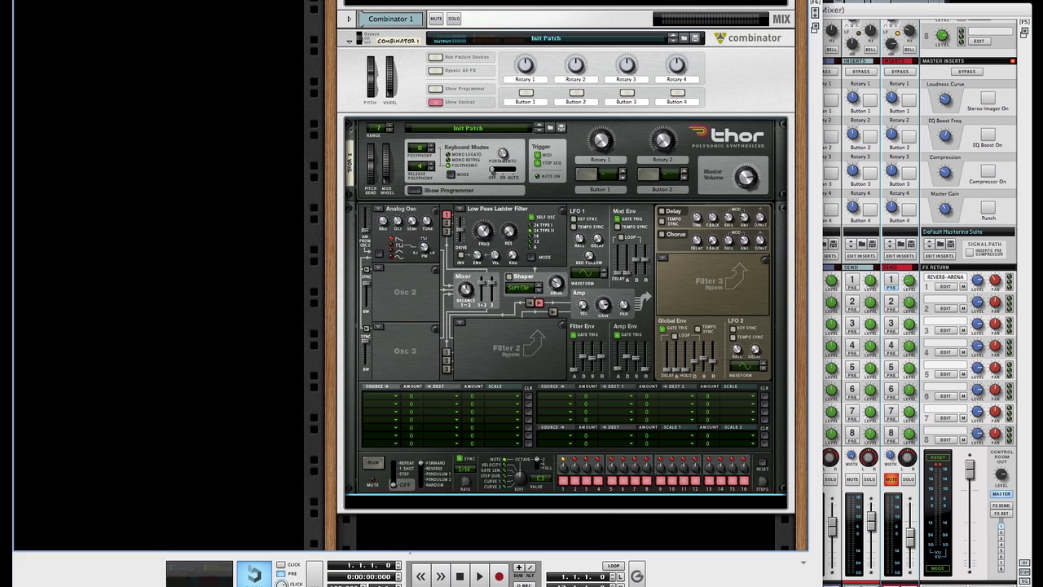
pyautogui.press('F7')
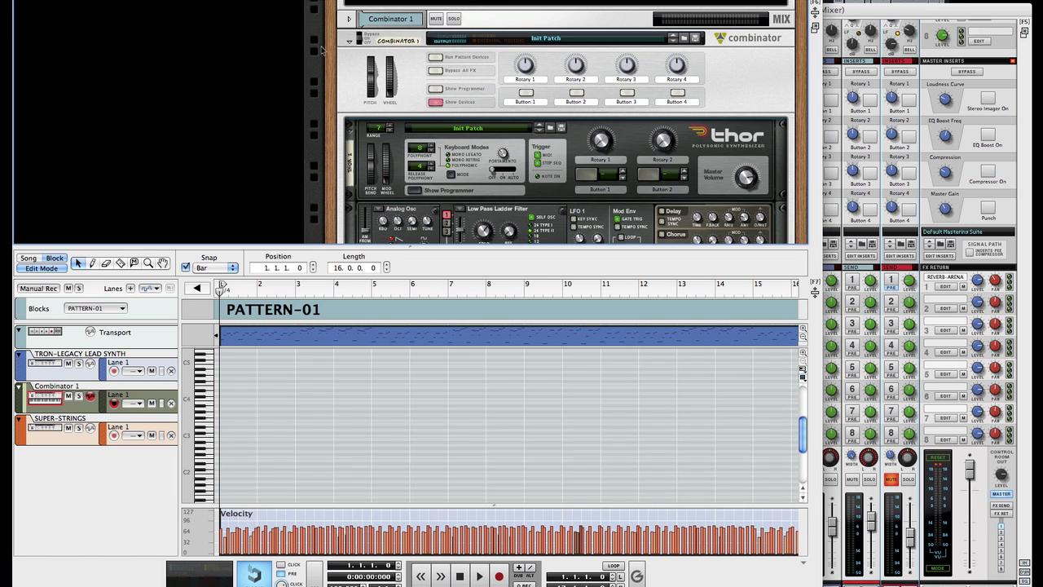
# Step: In arrange view, Ctrl-drag the TRON-LEGACY LEAD SYNTH clip into the Combinator 1 lane and play it back
pyautogui.hotkey('ctrl', 'e')
pyautogui.click(261, 373)
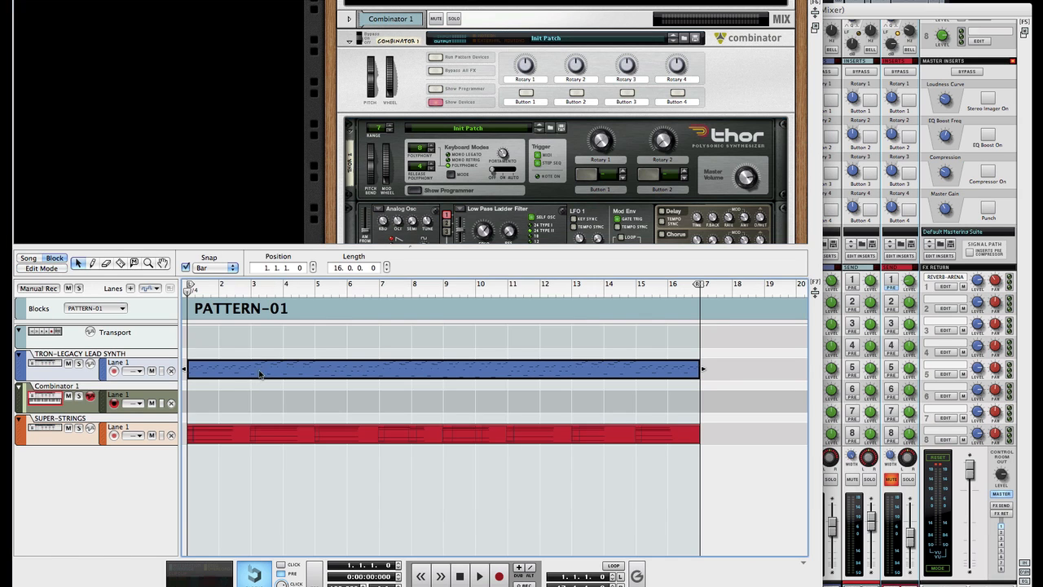
pyautogui.moveTo(254, 372); pyautogui.dragTo(254, 400)
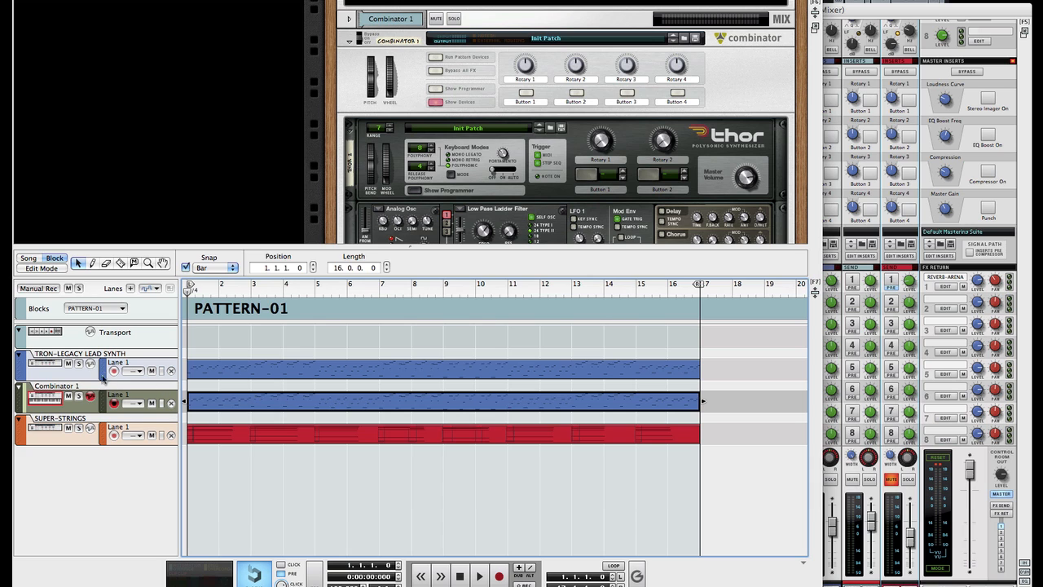
pyautogui.click(71, 367)
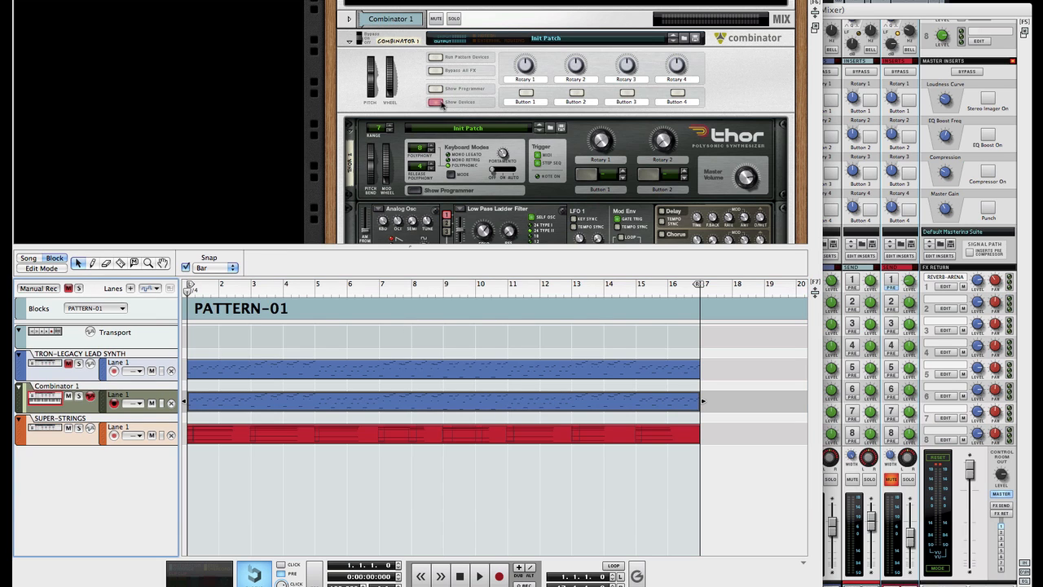
pyautogui.press('space')
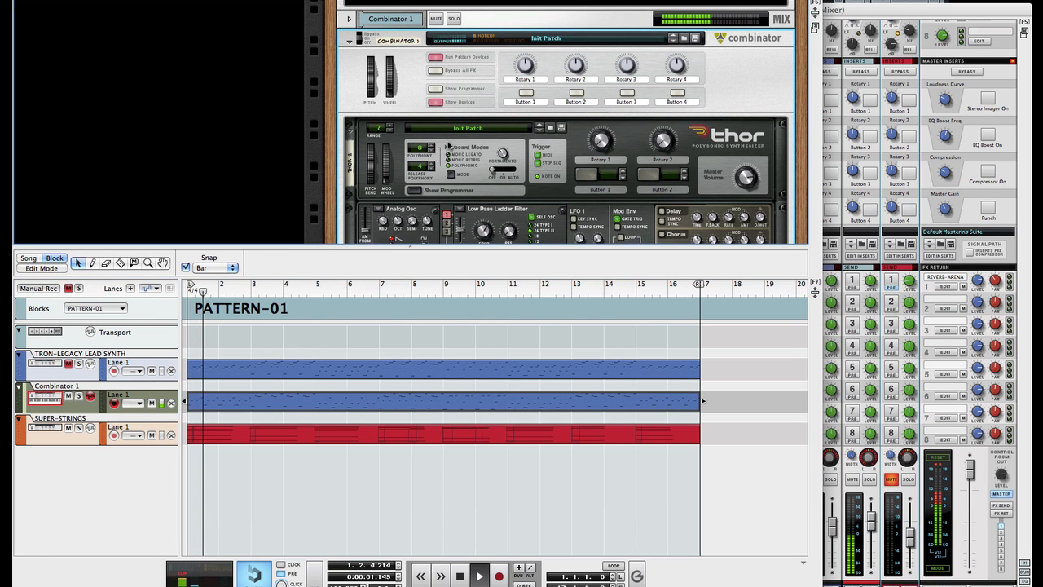
pyautogui.press('space')
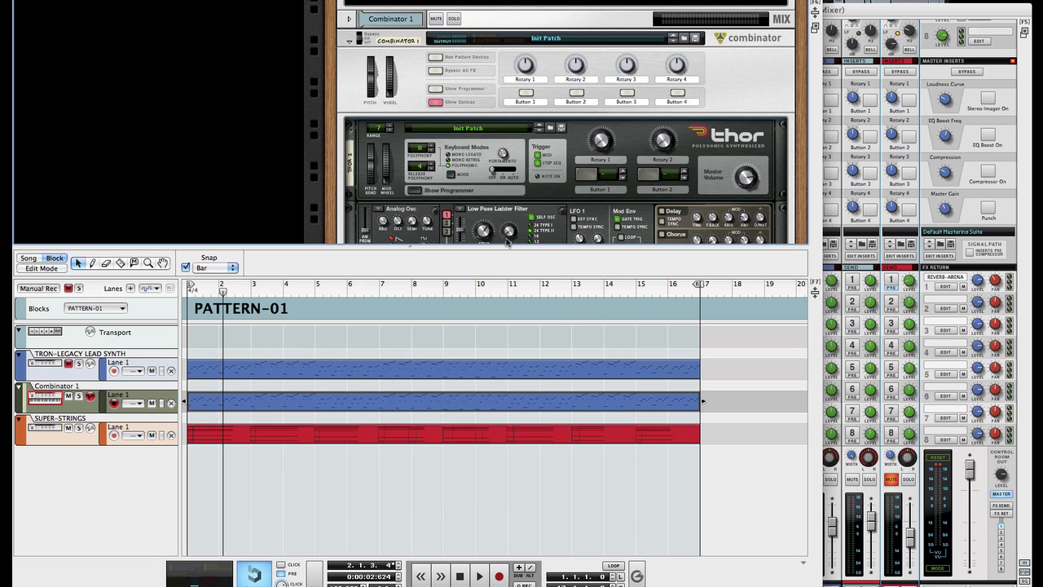
pyautogui.press('F7')
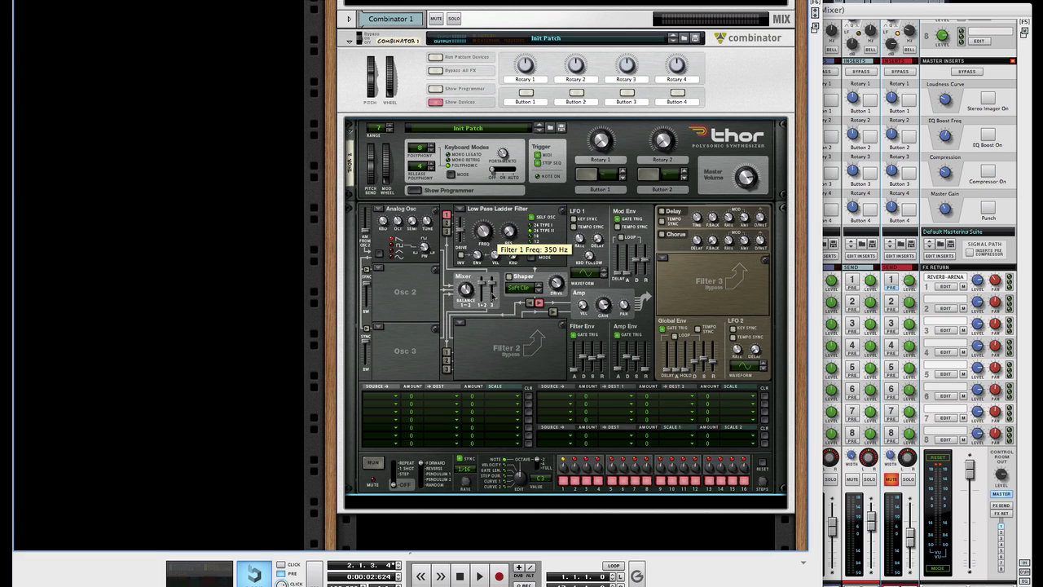
# Step: Open the new Thor's filter cutoff to about 20 kHz, comparing against the original Tron Thor
pyautogui.press('space')
pyautogui.moveTo(493, 298)
pyautogui.mouseDown()
pyautogui.moveTo(479, 221)
pyautogui.moveTo(493, 297)
pyautogui.mouseUp()
pyautogui.moveTo(480, 229); pyautogui.dragTo(474, 153)
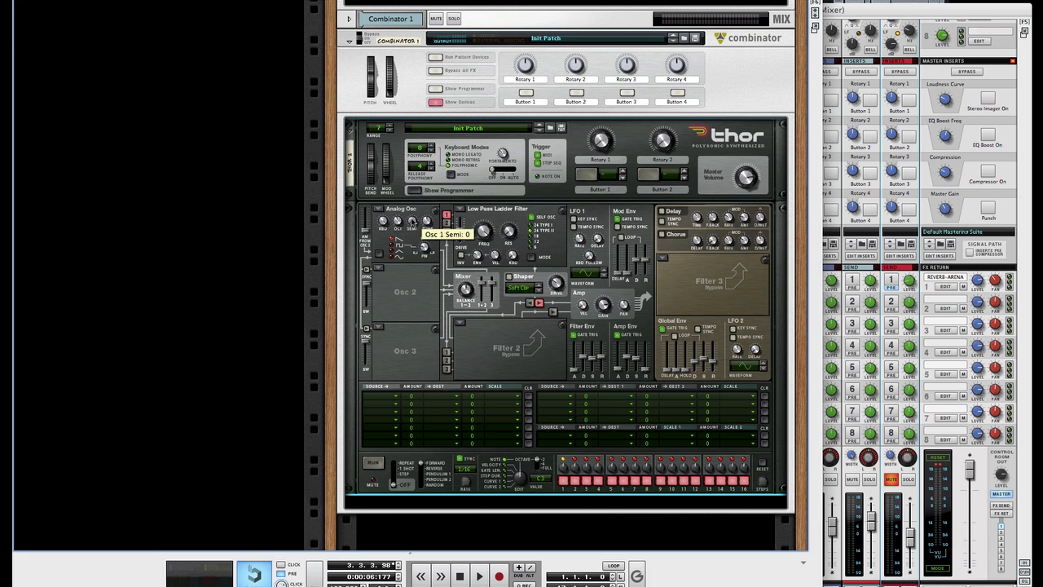
pyautogui.scroll(10, 412, 222)
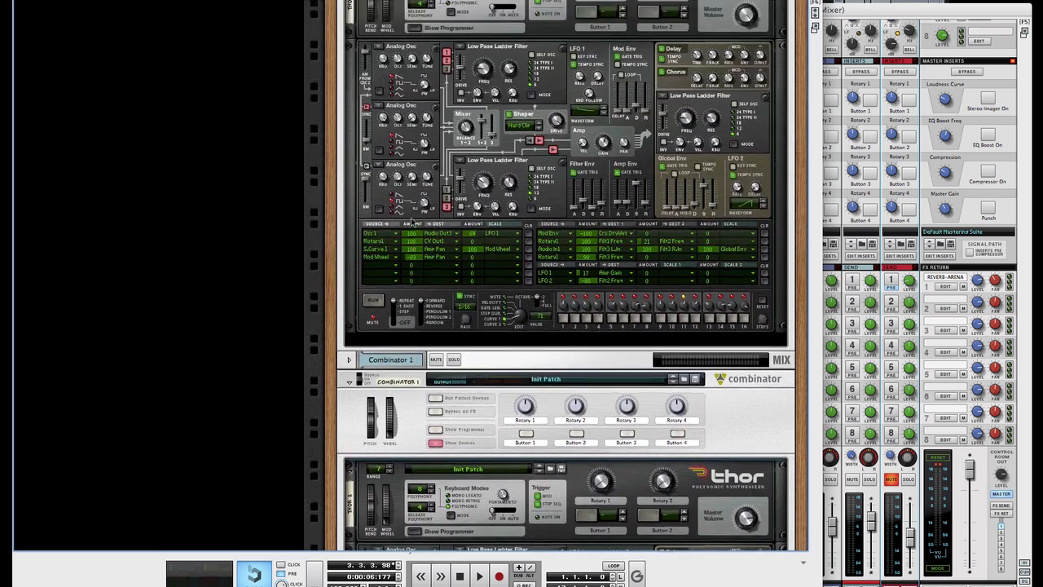
pyautogui.scroll(-1, 413, 222)
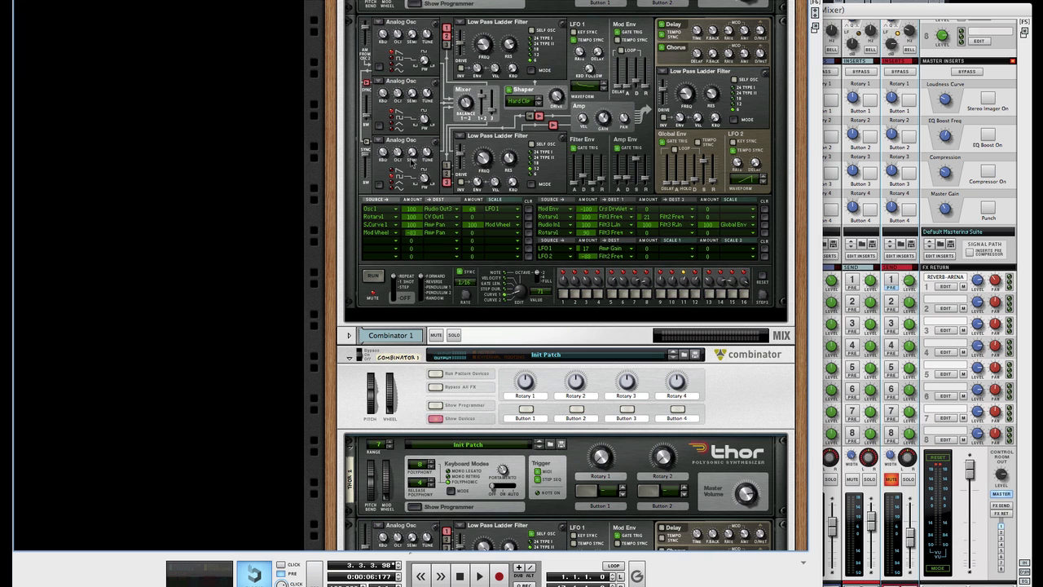
pyautogui.scroll(4, 551, 152)
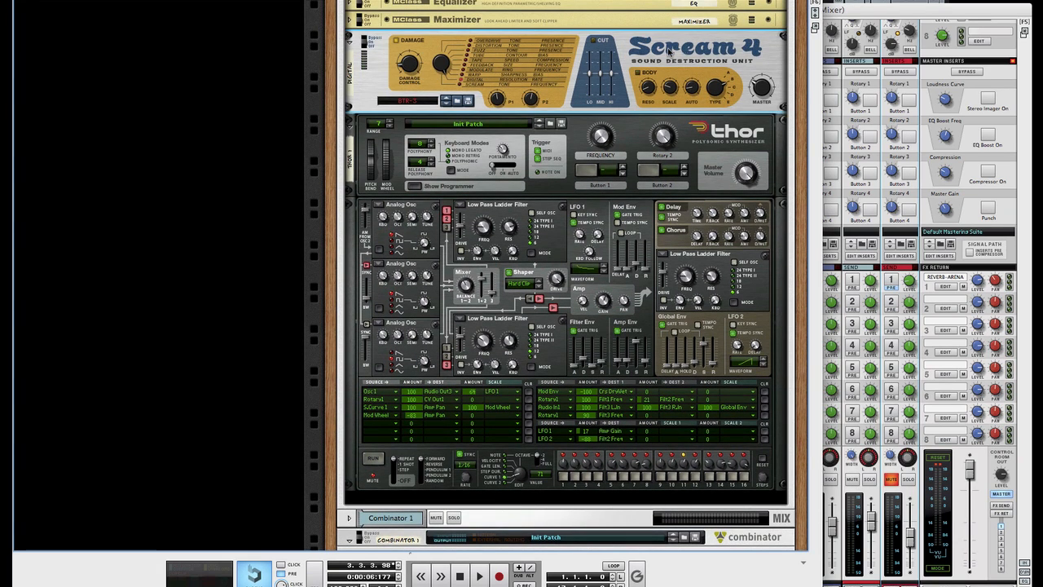
pyautogui.scroll(-4, 581, 181)
pyautogui.scroll(5, 582, 182)
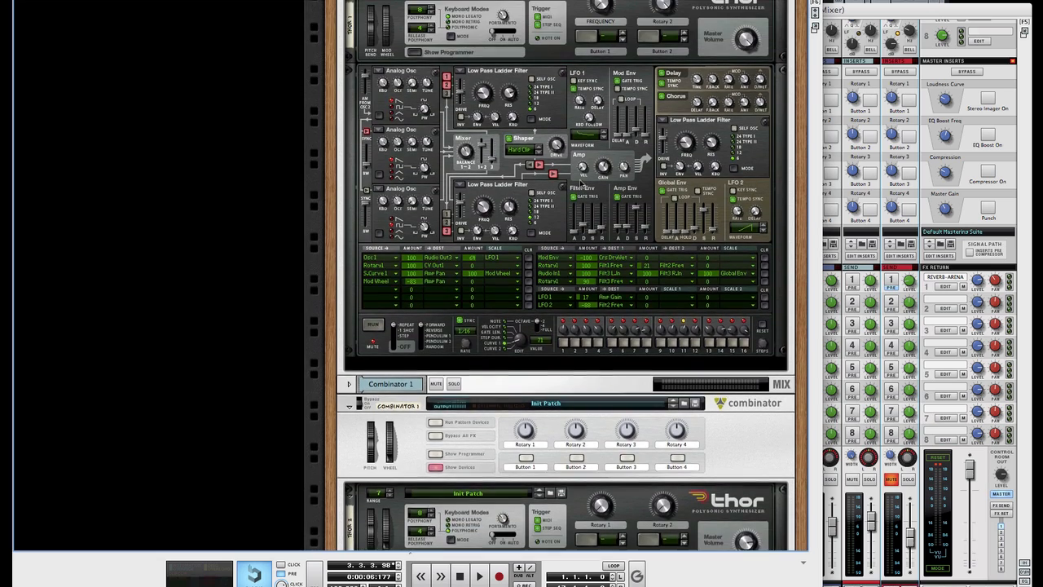
pyautogui.scroll(2, 566, 167)
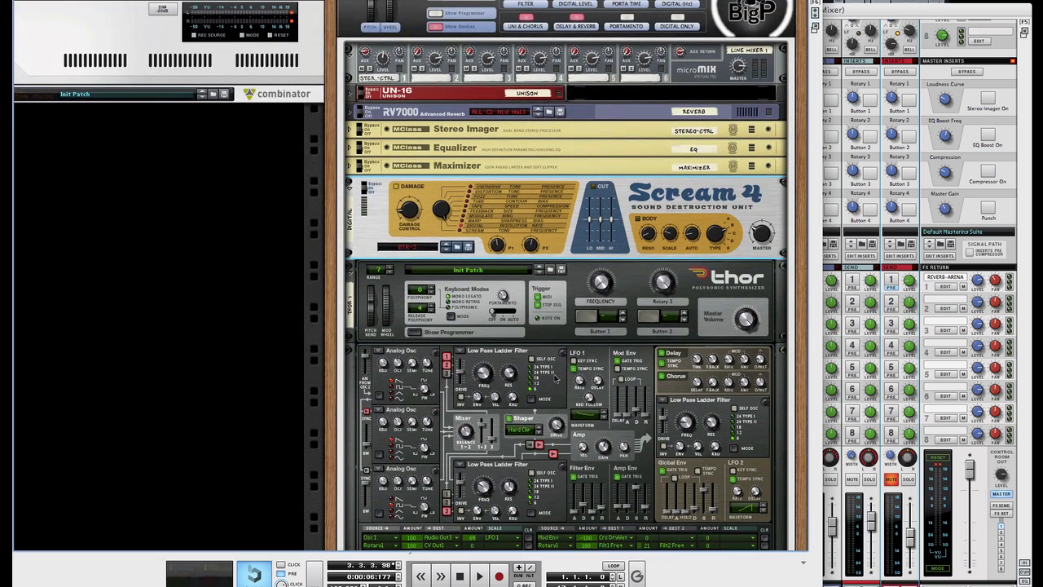
pyautogui.scroll(-2, 567, 139)
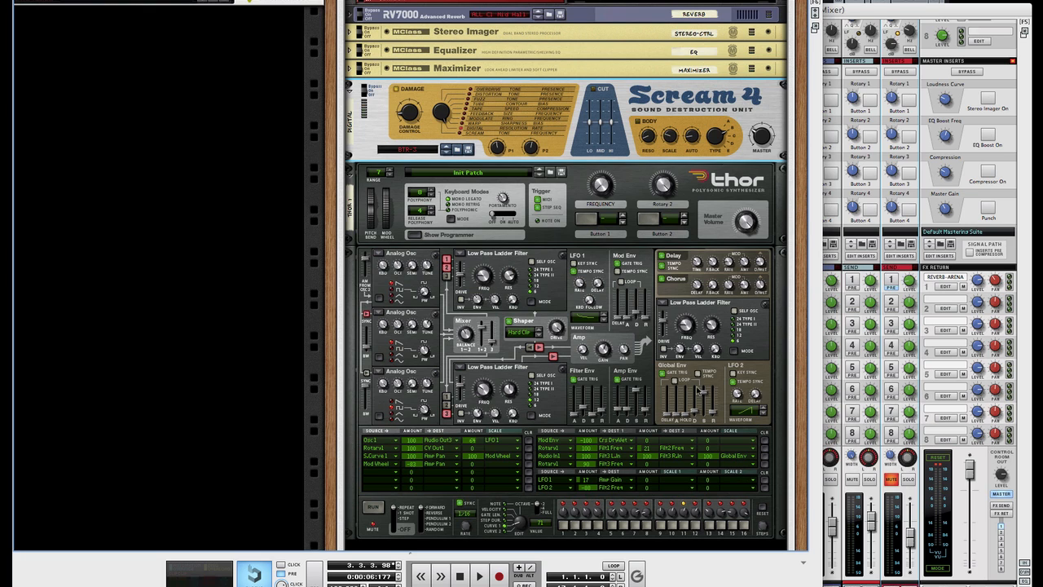
pyautogui.click(704, 304)
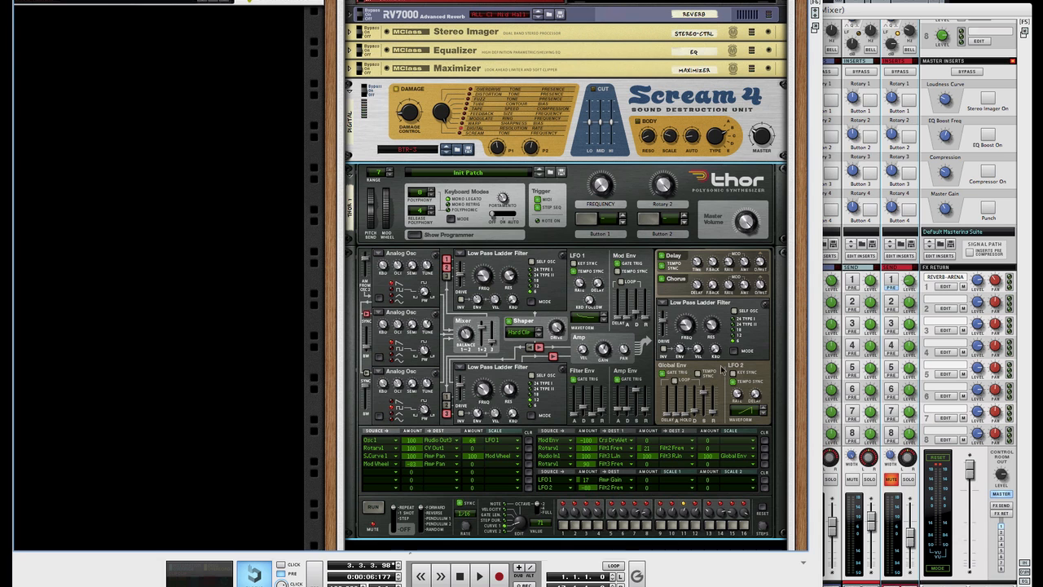
pyautogui.scroll(-3, 717, 367)
pyautogui.scroll(-6, 717, 367)
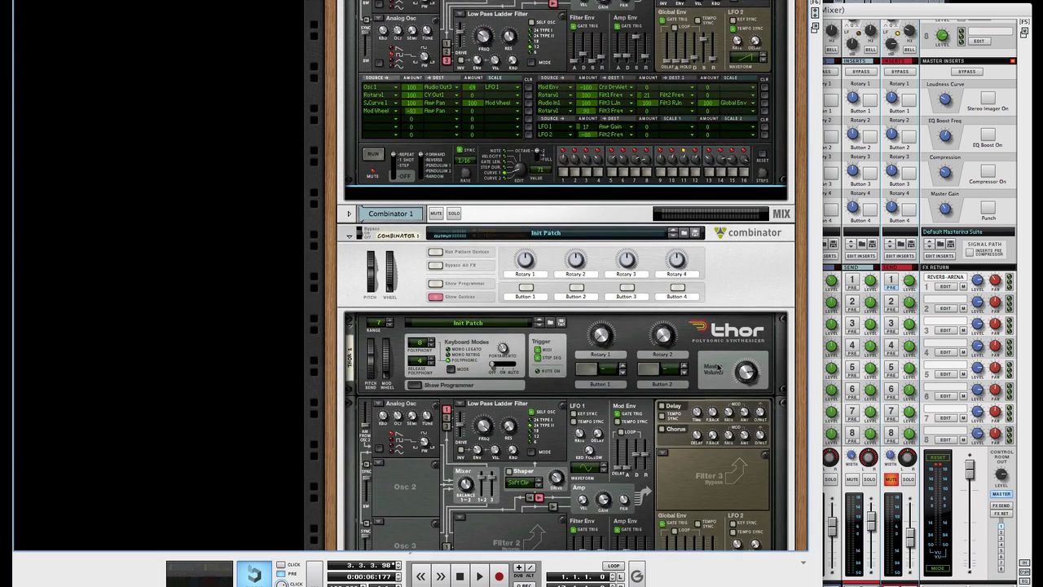
# Step: Shorten the amp envelope decay, drop Filter 1 cutoff to about 449 Hz and set resonance to 52
pyautogui.press('space')
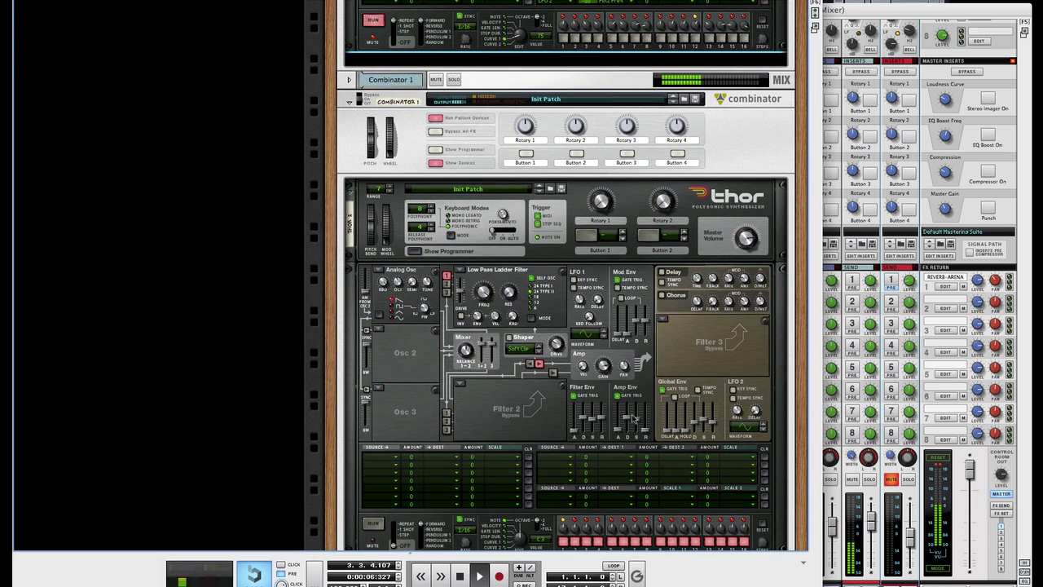
pyautogui.moveTo(626, 417); pyautogui.dragTo(627, 425)
pyautogui.moveTo(490, 301); pyautogui.dragTo(502, 339)
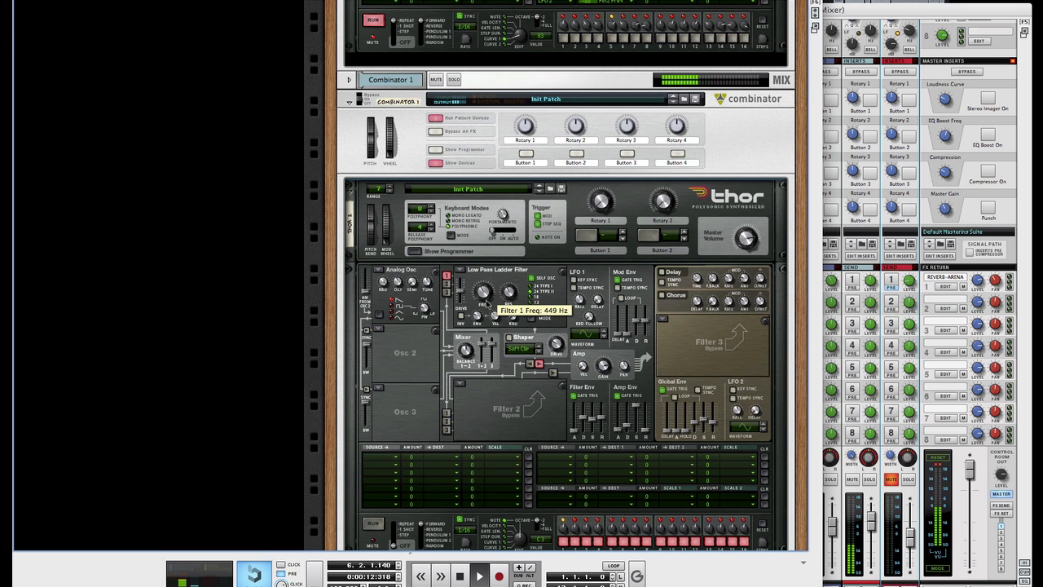
pyautogui.moveTo(513, 302); pyautogui.dragTo(513, 299)
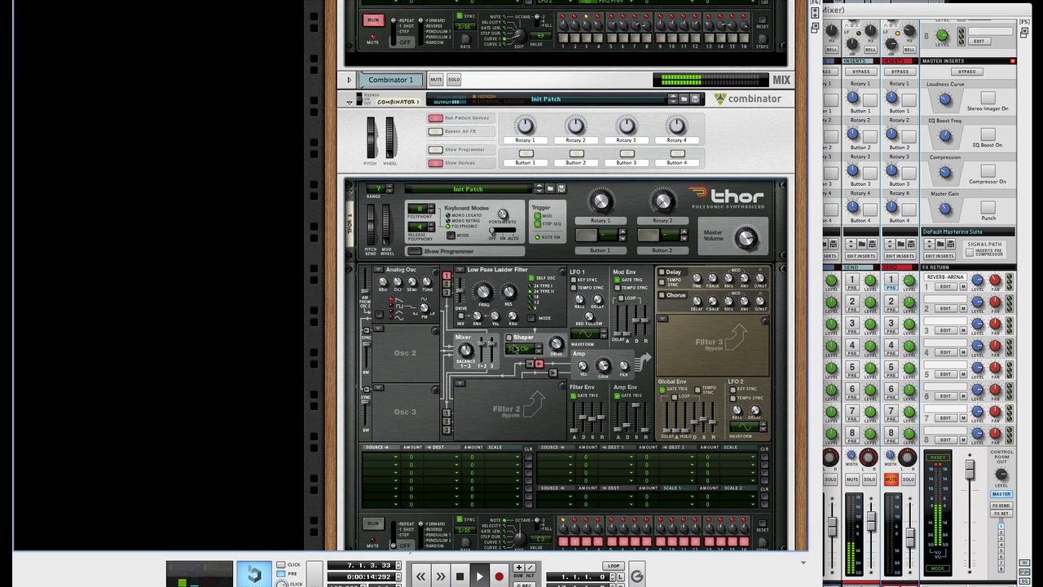
pyautogui.press('space')
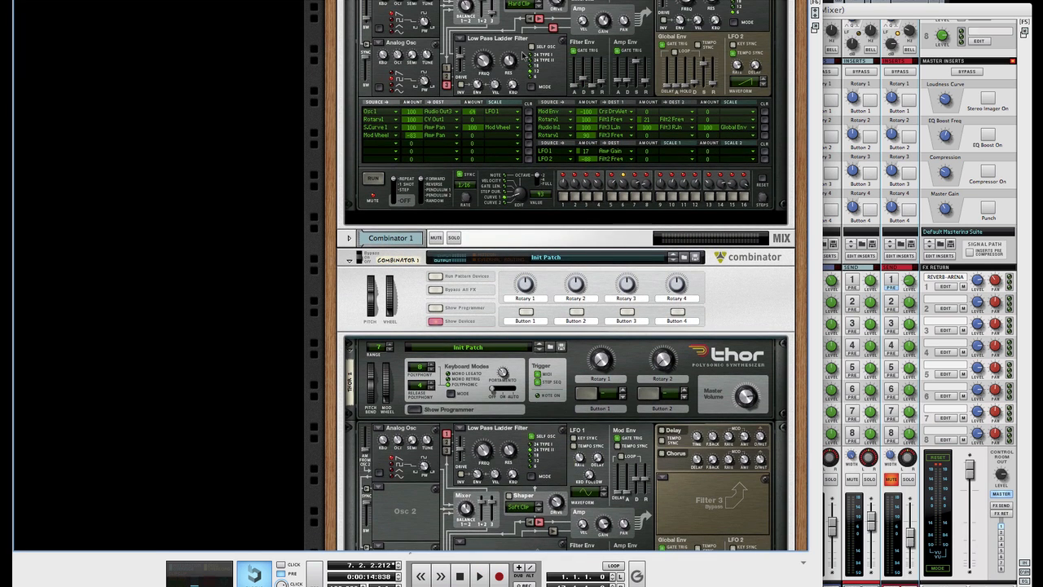
pyautogui.scroll(3, 522, 55)
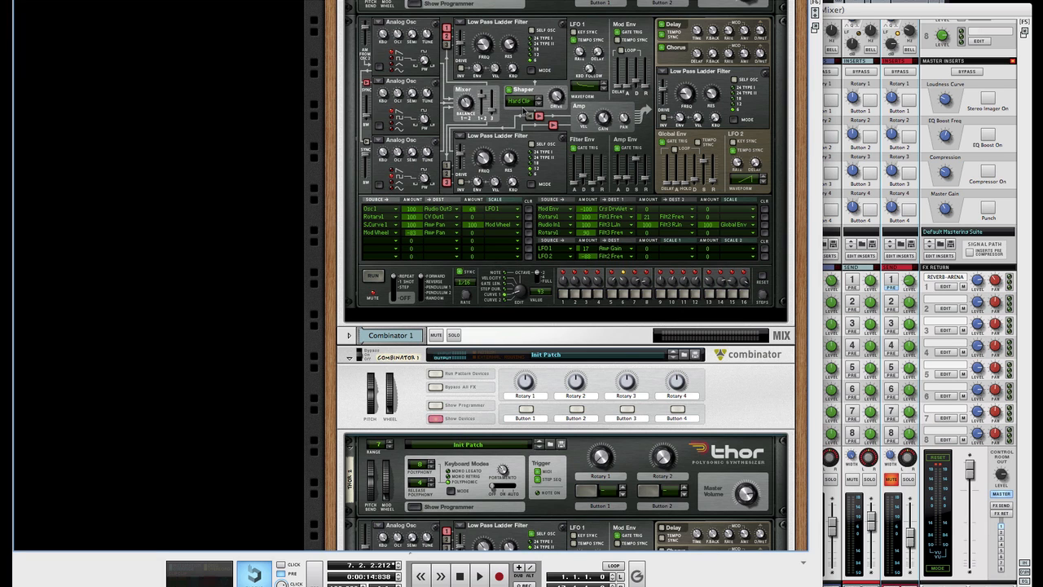
pyautogui.scroll(-3, 522, 107)
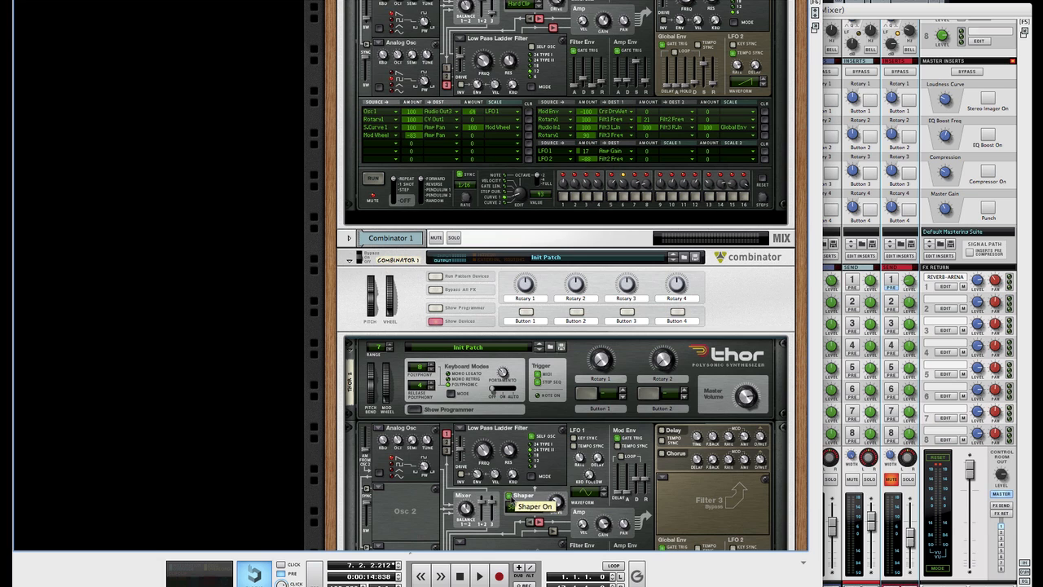
# Step: Switch the Thor's Shaper mode to Hard Clip during playback
pyautogui.press('space')
pyautogui.click(515, 507)
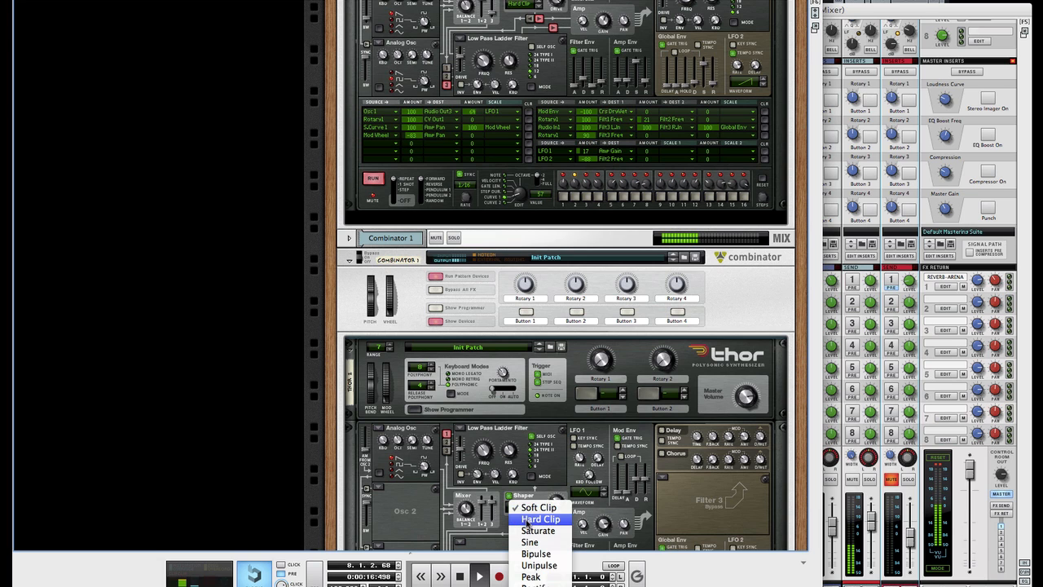
pyautogui.click(530, 519)
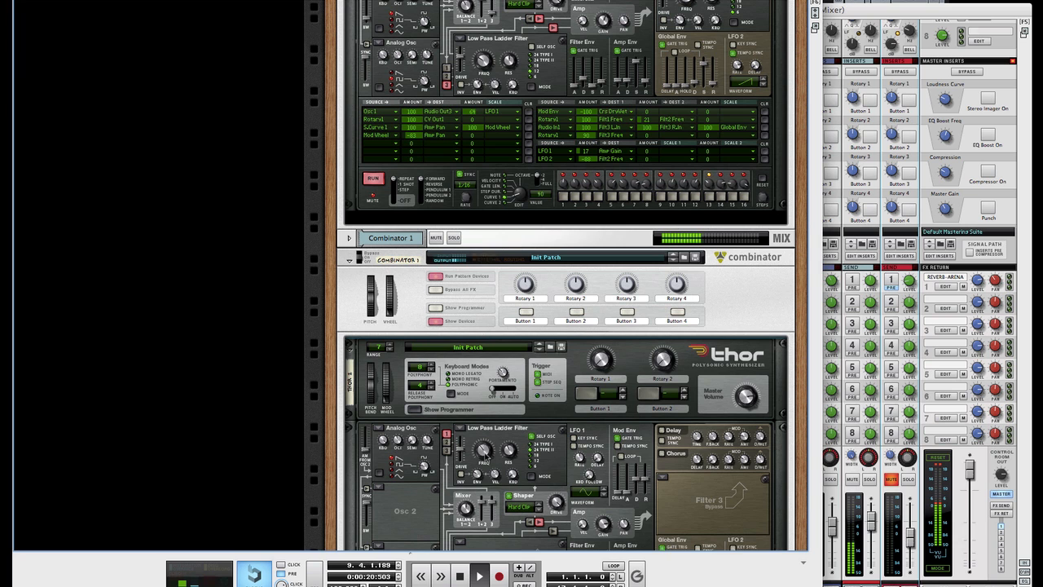
pyautogui.scroll(3, 486, 457)
pyautogui.scroll(-4, 488, 458)
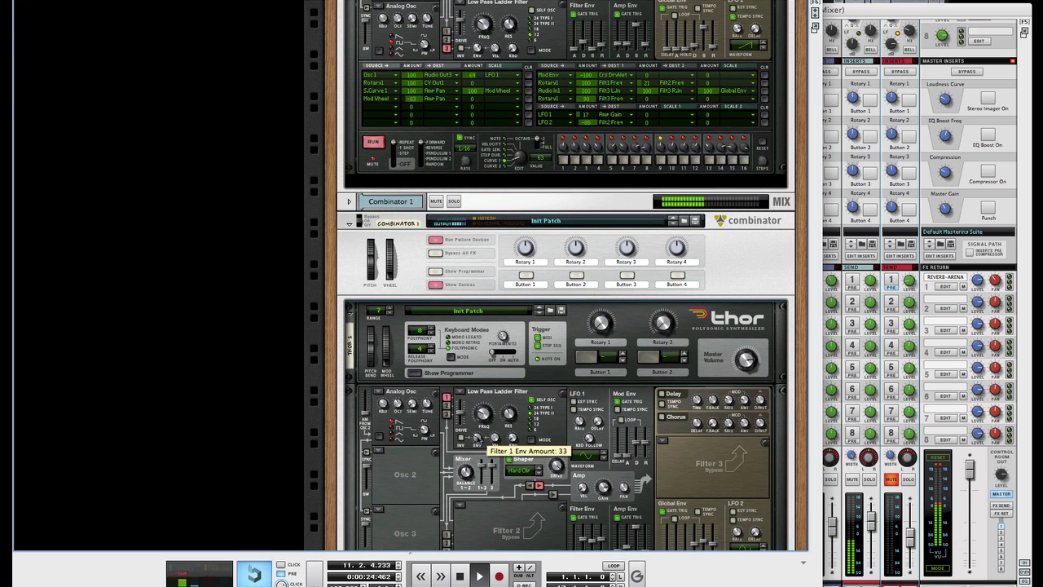
pyautogui.scroll(-4, 511, 458)
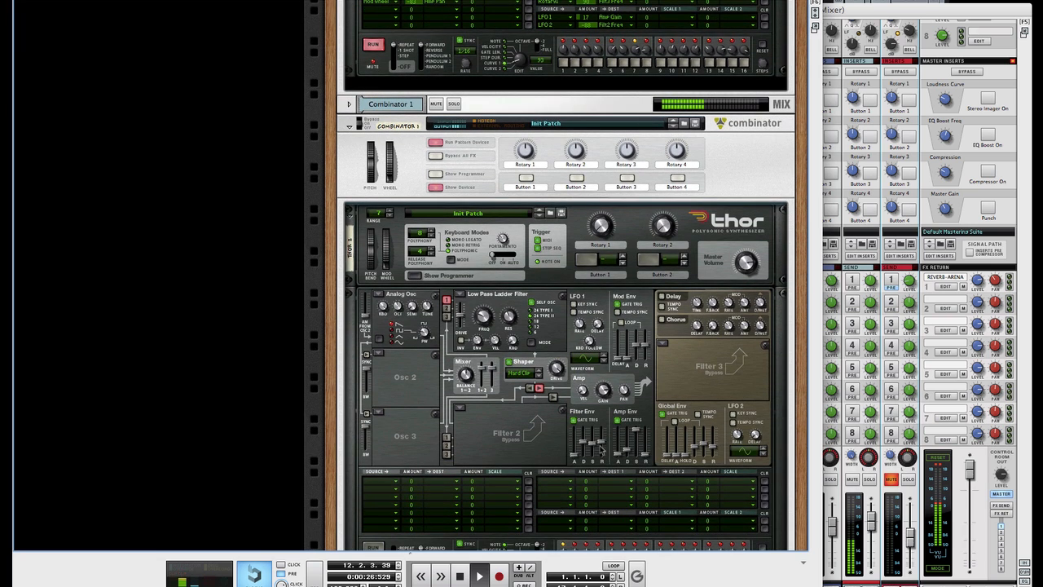
# Step: Shorten the filter envelope decay to about 552 ms and audition the result
pyautogui.moveTo(582, 446); pyautogui.dragTo(584, 446)
pyautogui.scroll(8, 583, 447)
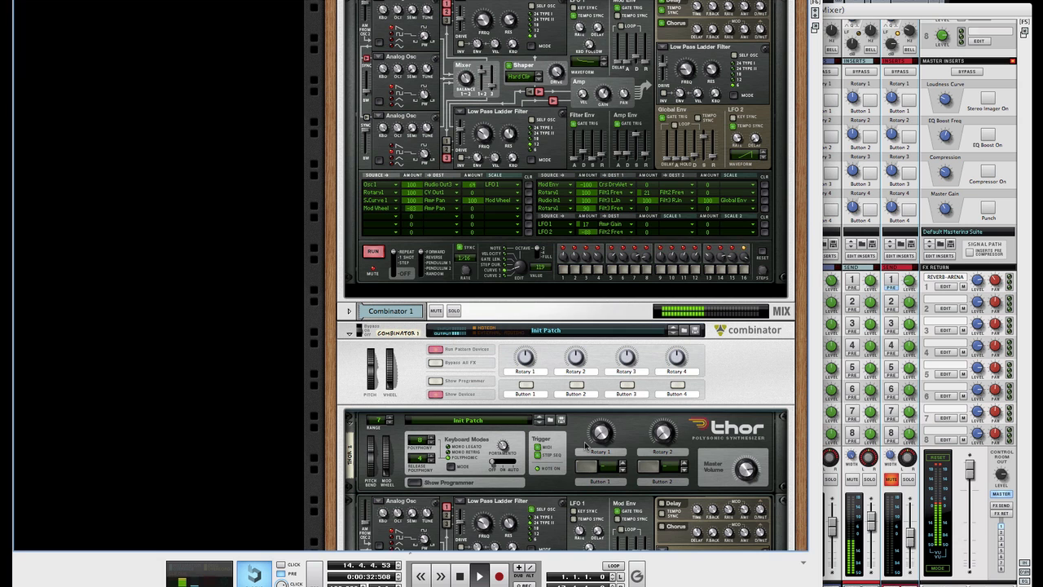
pyautogui.scroll(-5, 584, 444)
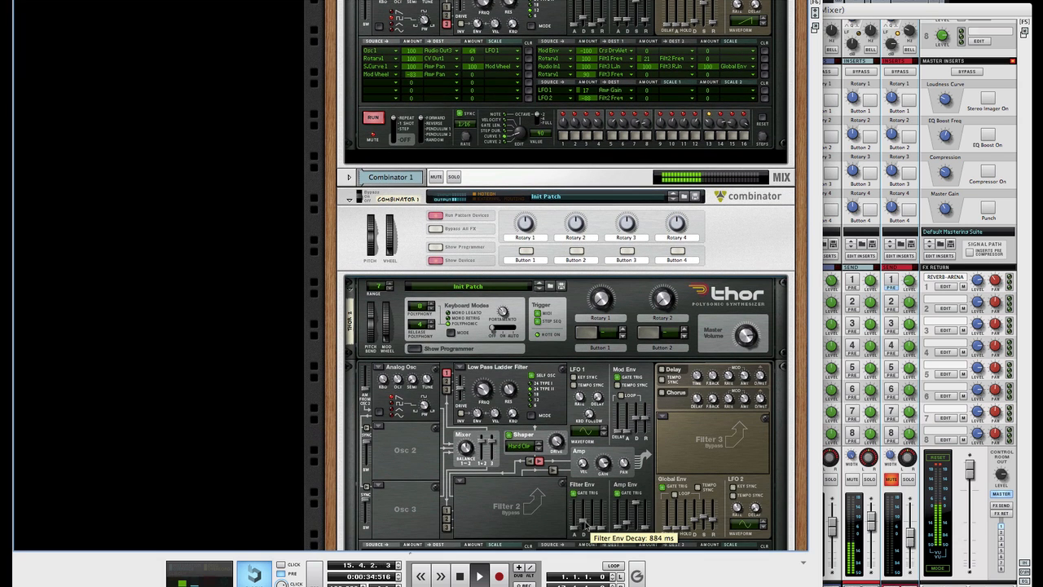
pyautogui.moveTo(584, 526); pyautogui.dragTo(584, 528)
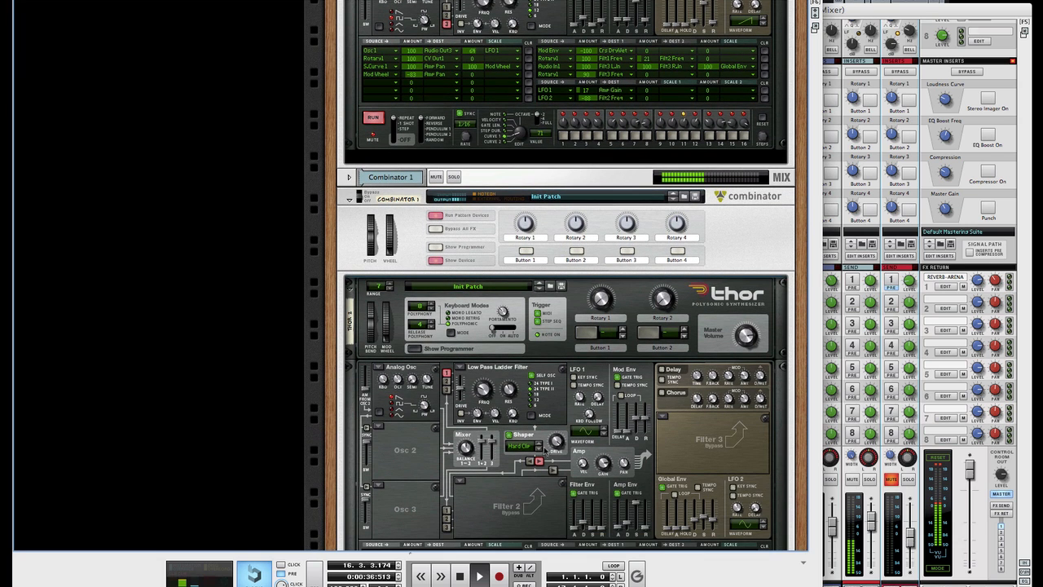
pyautogui.press('space')
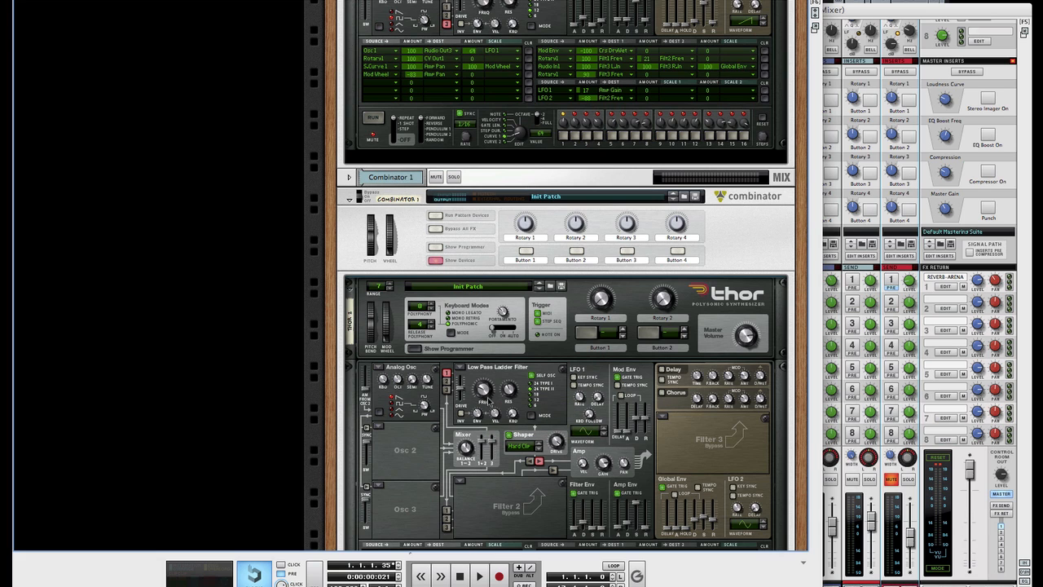
pyautogui.scroll(-1, 493, 419)
pyautogui.scroll(-4, 492, 418)
pyautogui.press('space')
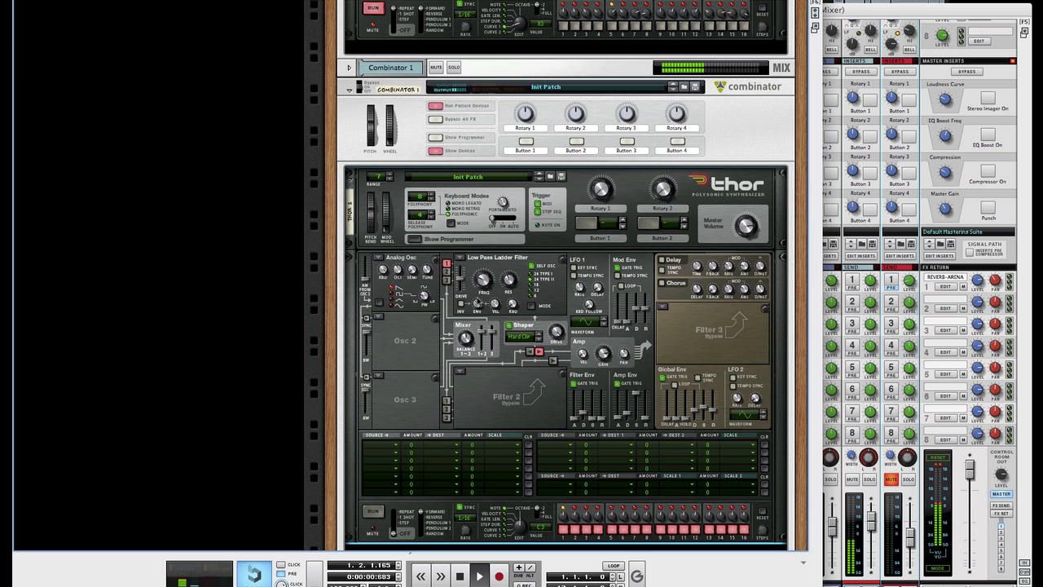
pyautogui.press('space')
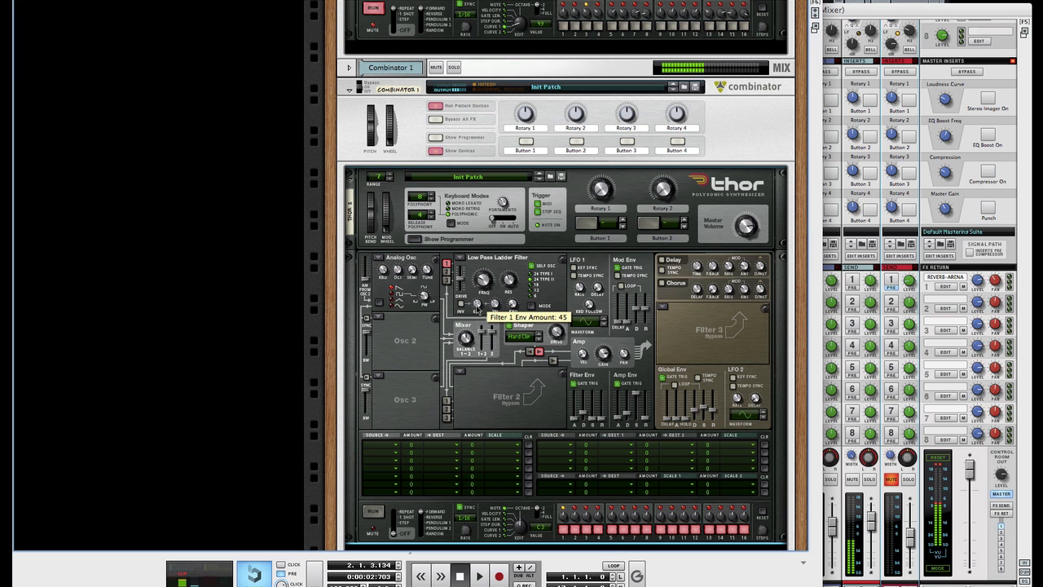
pyautogui.scroll(3, 487, 291)
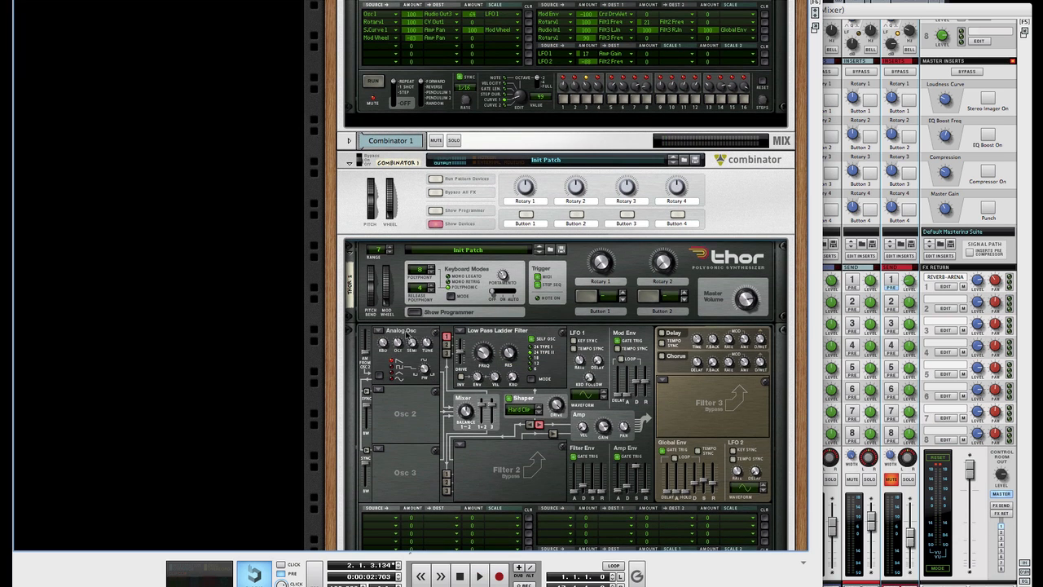
# Step: Make Osc 2 and Osc 3 Analog oscillators and start playback
pyautogui.click(382, 392)
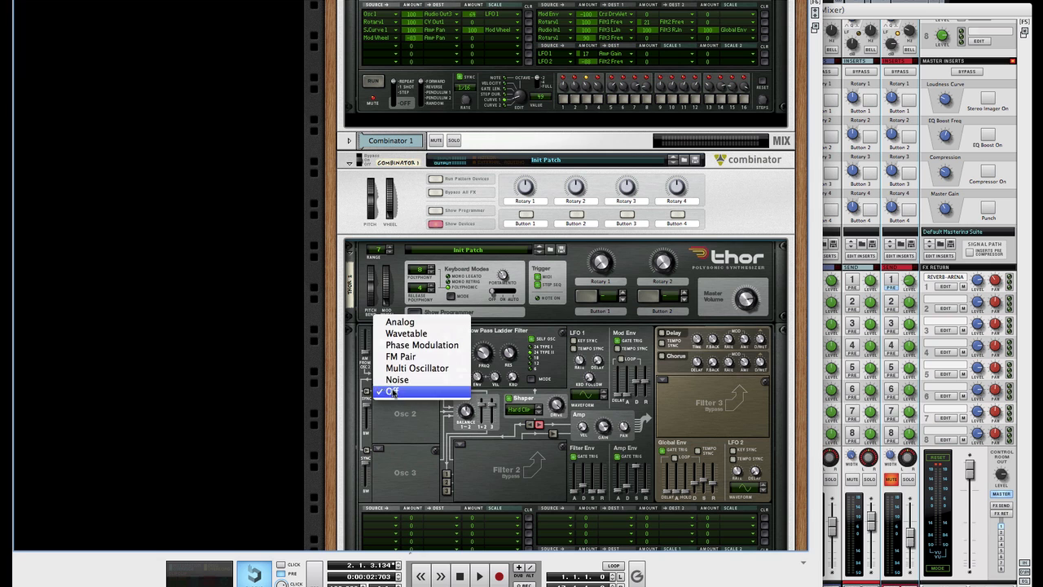
pyautogui.click(401, 322)
pyautogui.click(381, 451)
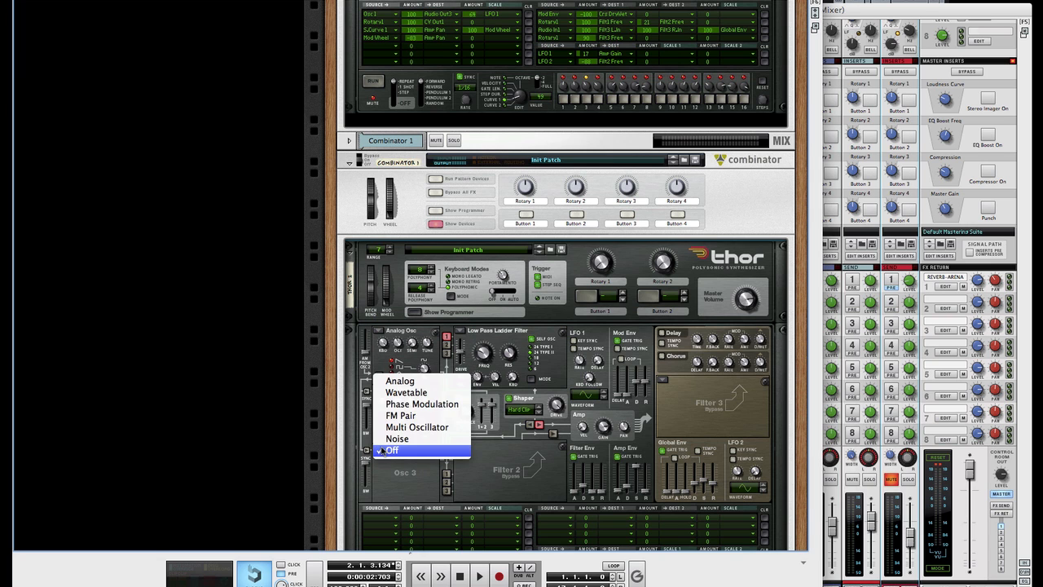
pyautogui.click(413, 382)
pyautogui.scroll(5, 453, 431)
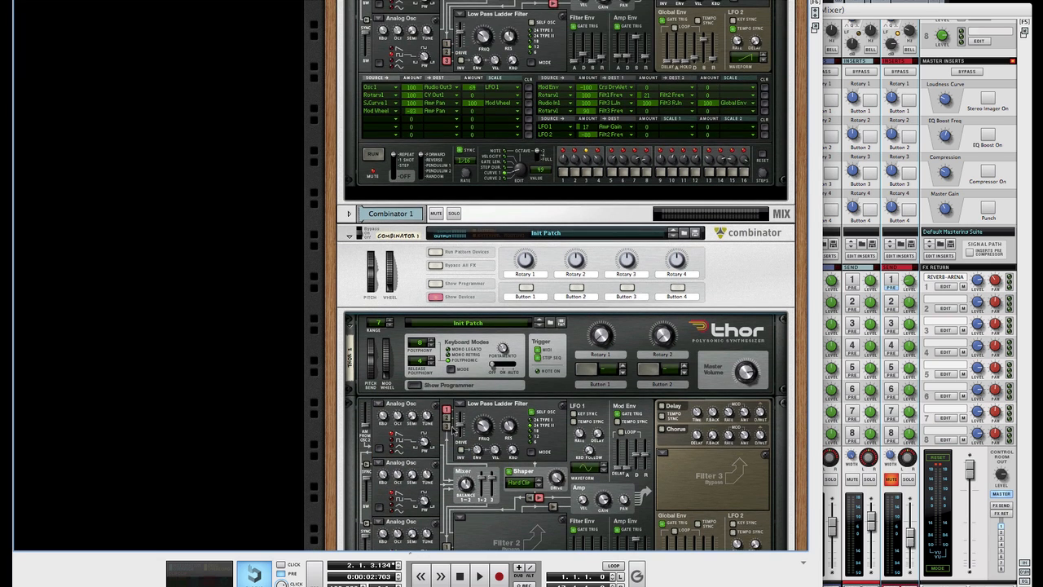
pyautogui.scroll(-5, 454, 430)
pyautogui.press('space')
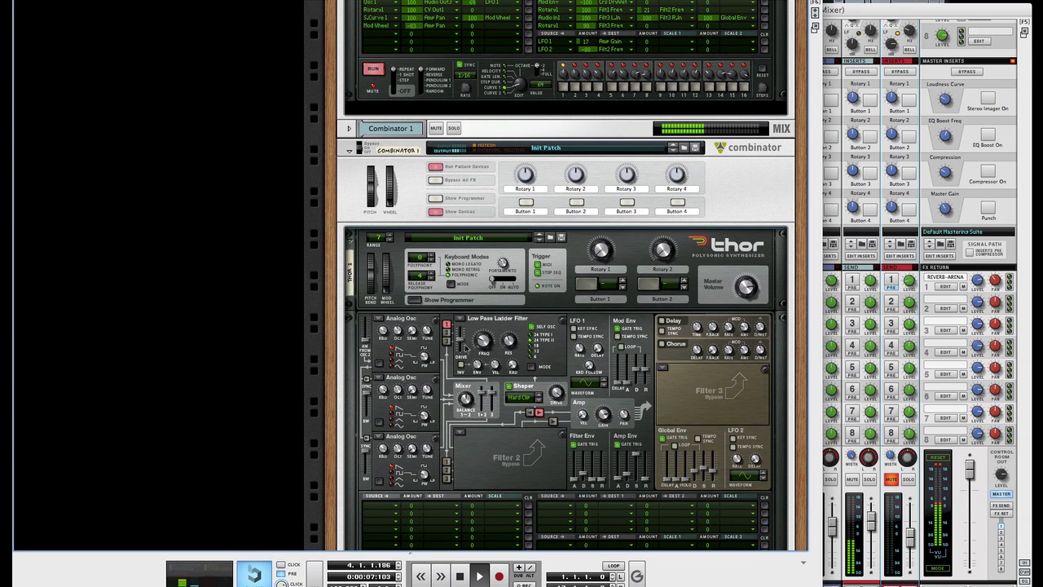
# Step: Route Osc 2 and 3 into filters 1 and 2, hard-sync Osc 2 at bandwidth 14, and favour Osc 2
pyautogui.click(447, 333)
pyautogui.click(447, 477)
pyautogui.click(367, 379)
pyautogui.moveTo(368, 398)
pyautogui.mouseDown()
pyautogui.moveTo(368, 414)
pyautogui.moveTo(368, 399)
pyautogui.mouseUp()
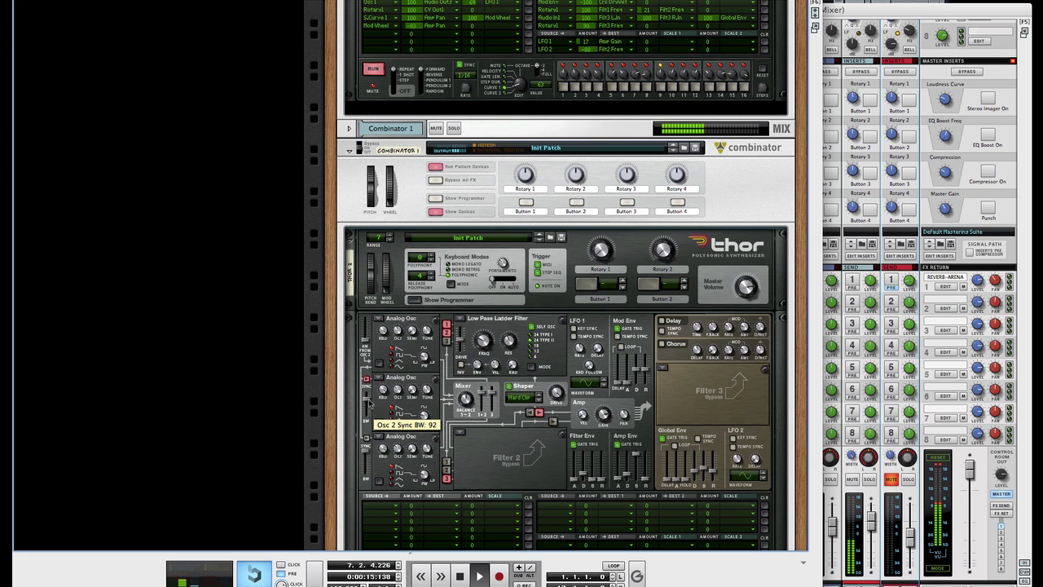
pyautogui.moveTo(475, 409); pyautogui.dragTo(463, 383)
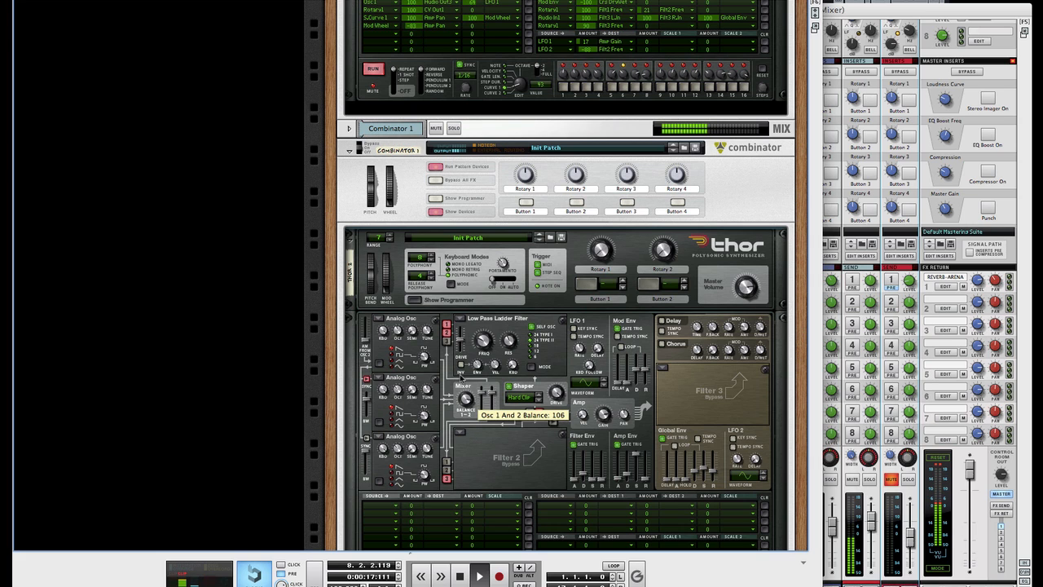
pyautogui.moveTo(368, 399); pyautogui.dragTo(371, 417)
pyautogui.scroll(4, 436, 409)
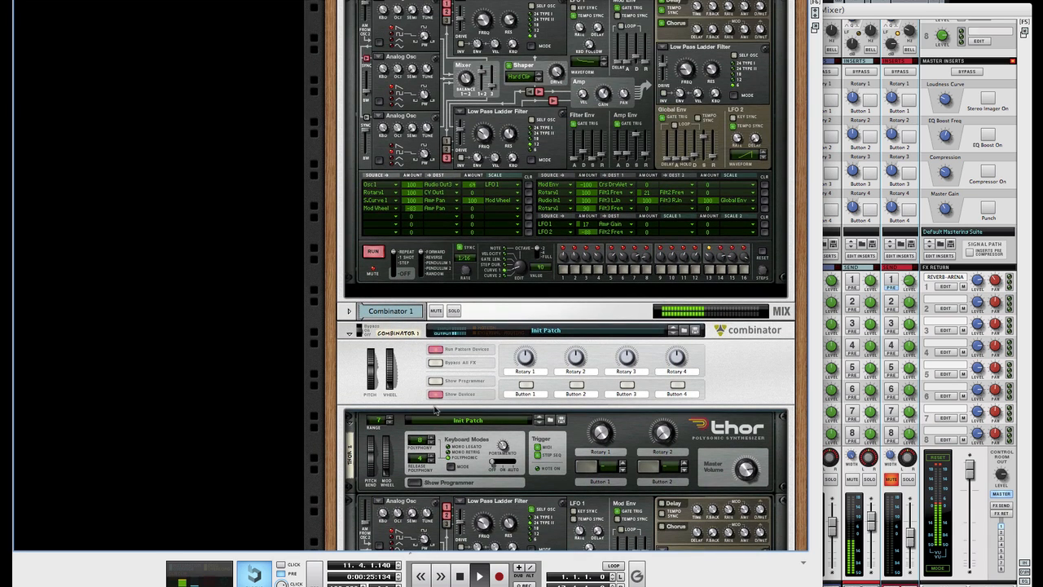
# Step: Raise the Osc 2 sync bandwidth to 95 and audition the change
pyautogui.scroll(-4, 436, 410)
pyautogui.scroll(1, 437, 409)
pyautogui.scroll(-3, 428, 395)
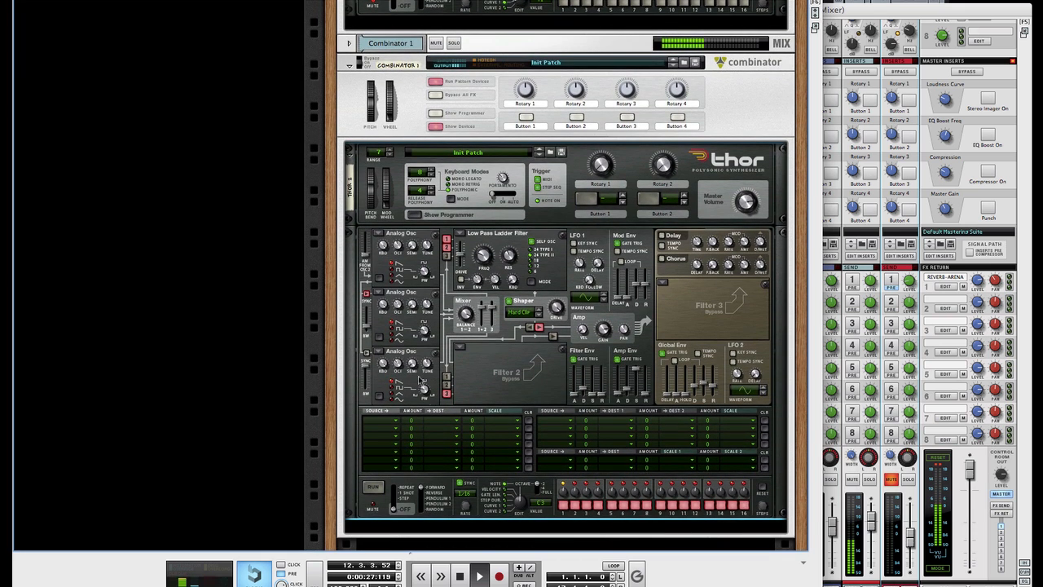
pyautogui.press('space')
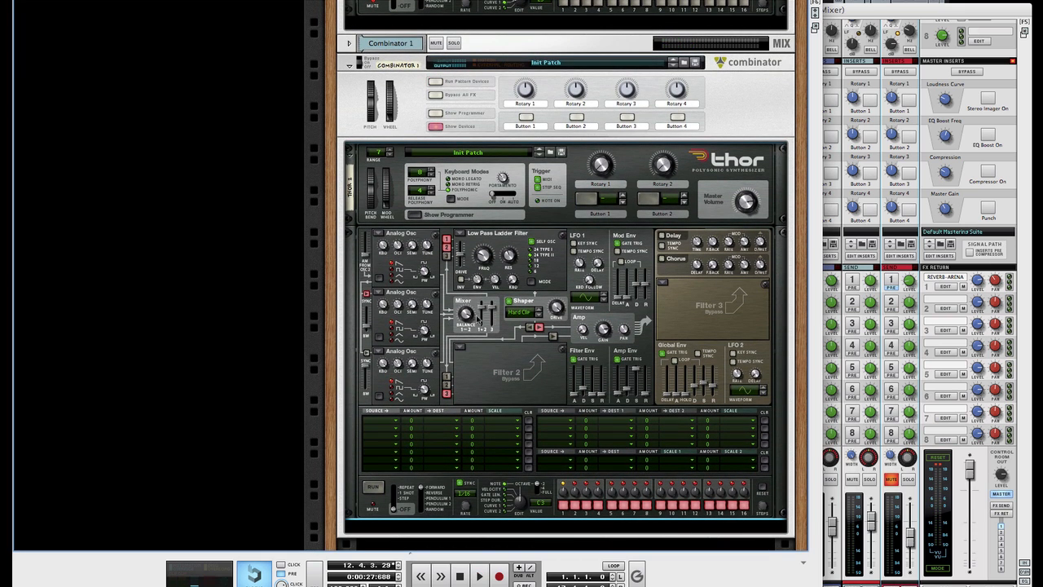
pyautogui.moveTo(471, 322)
pyautogui.moveTo(367, 330)
pyautogui.press('space')
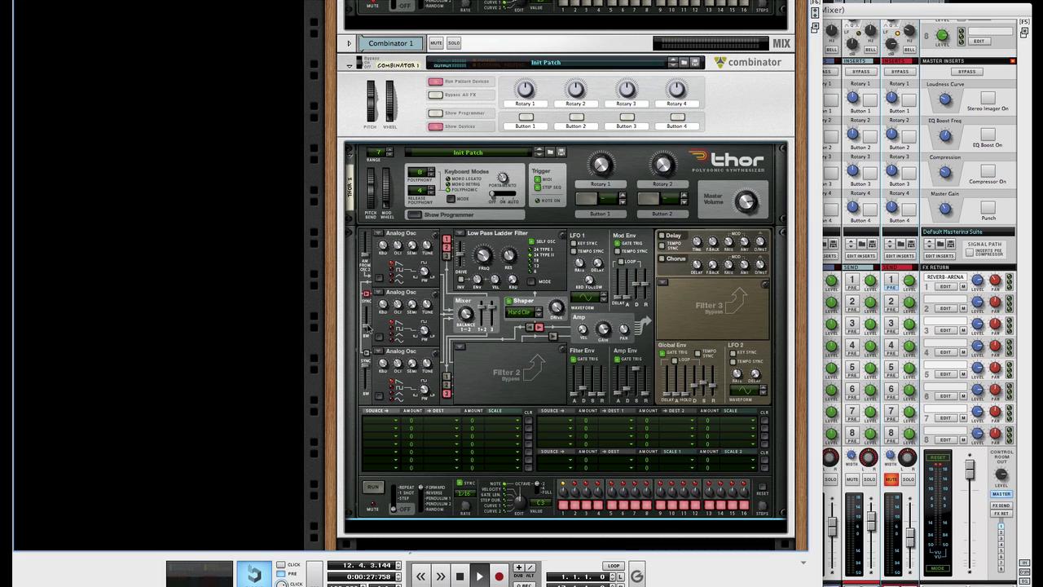
pyautogui.press('space')
pyautogui.moveTo(369, 327)
pyautogui.mouseDown()
pyautogui.moveTo(367, 312)
pyautogui.moveTo(371, 331)
pyautogui.mouseUp()
pyautogui.press('space')
pyautogui.press('space')
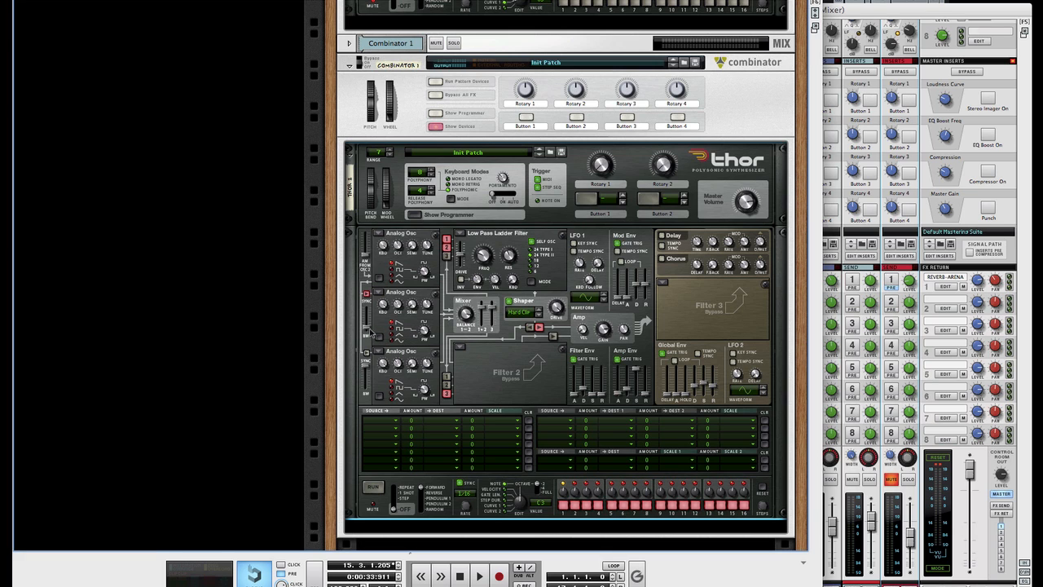
# Step: Push the Osc 2 sync bandwidth up to about 122 while listening
pyautogui.press('space')
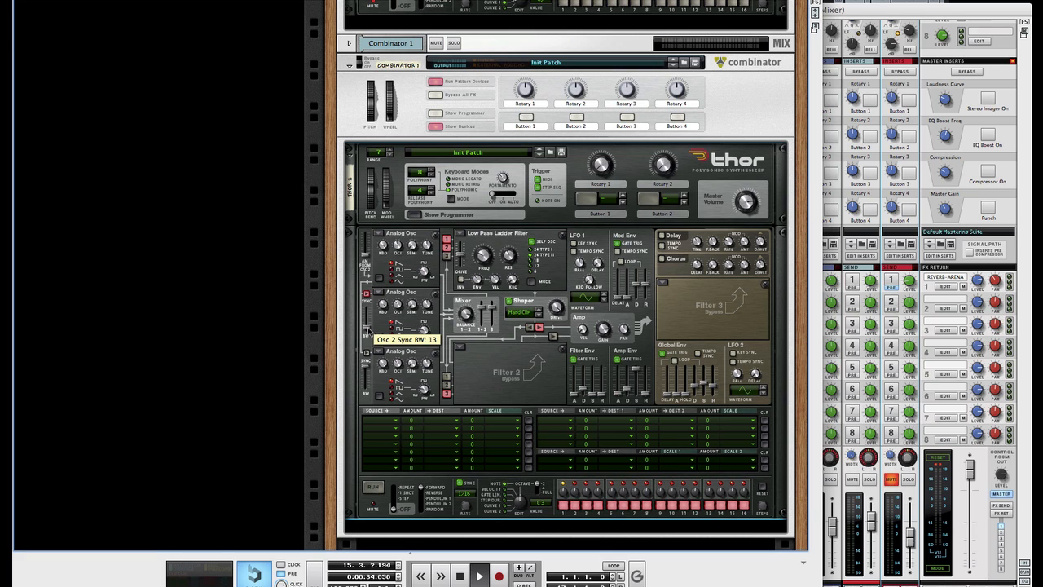
pyautogui.moveTo(371, 332); pyautogui.dragTo(370, 313)
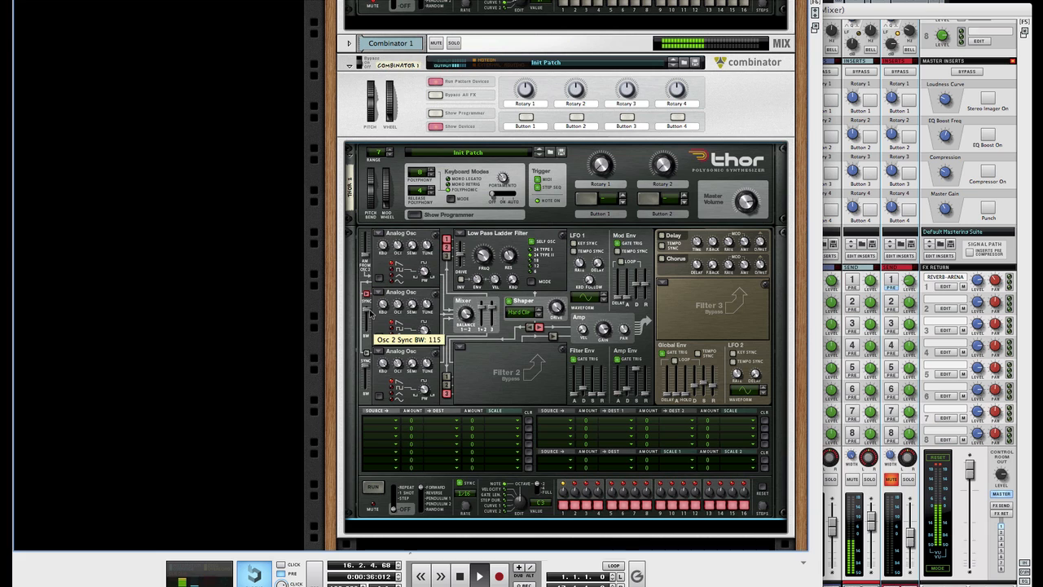
pyautogui.press('space')
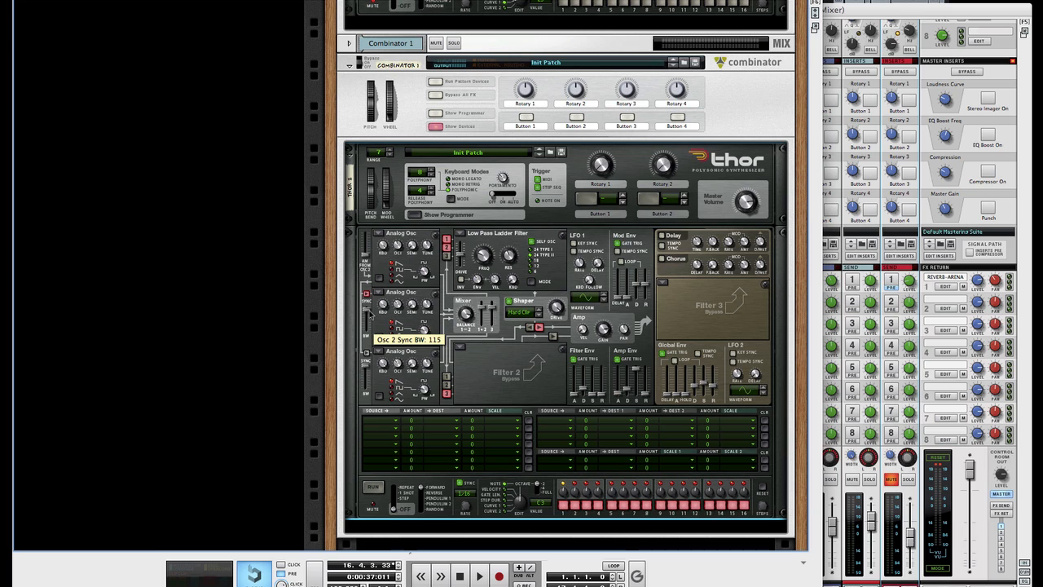
pyautogui.press('space')
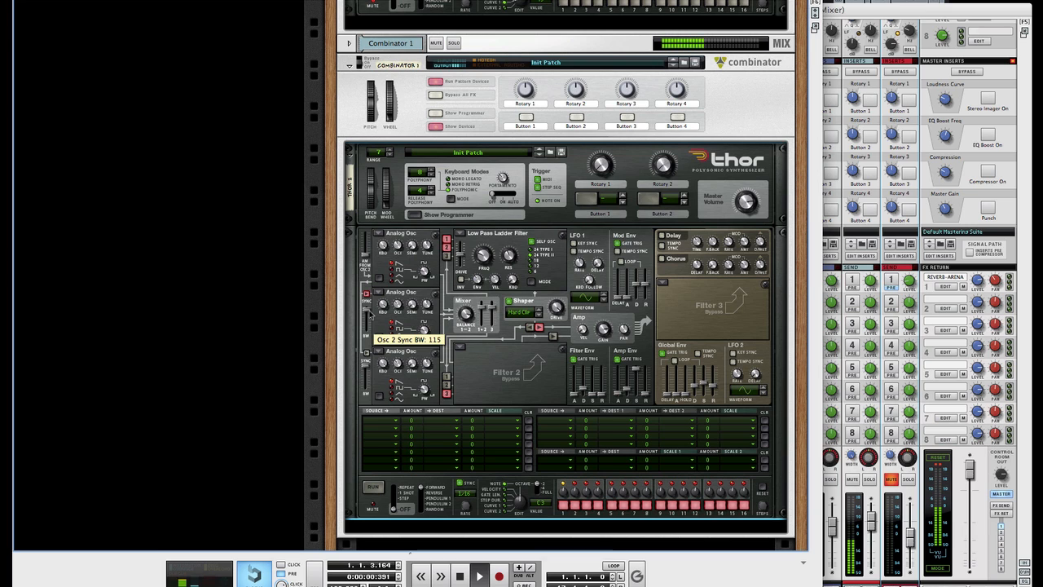
pyautogui.moveTo(370, 313); pyautogui.dragTo(371, 314)
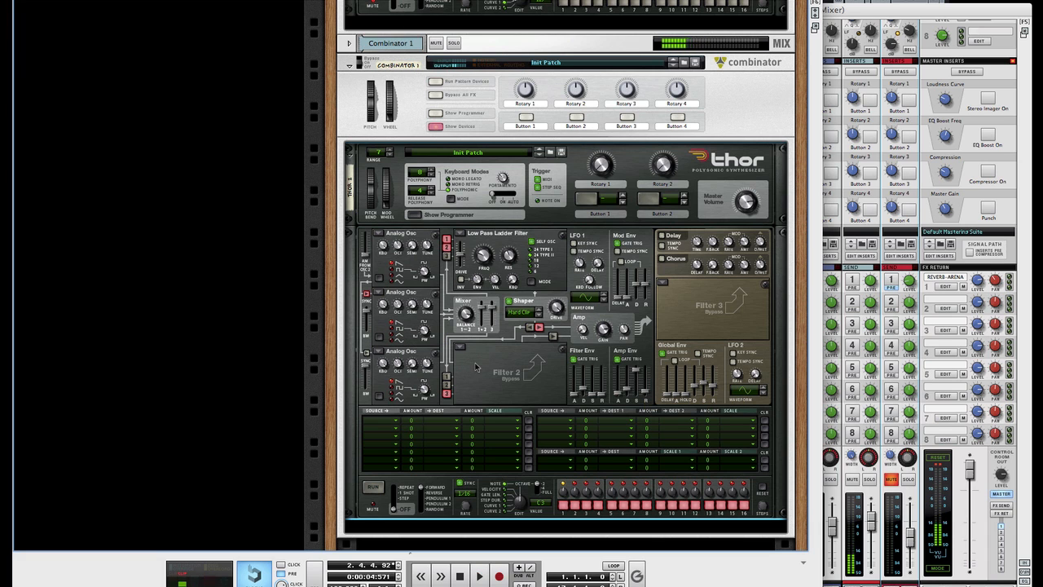
# Step: Hide Combinator 1's devices, fold it, and delete the device group
pyautogui.scroll(-3, 477, 367)
pyautogui.scroll(3, 476, 367)
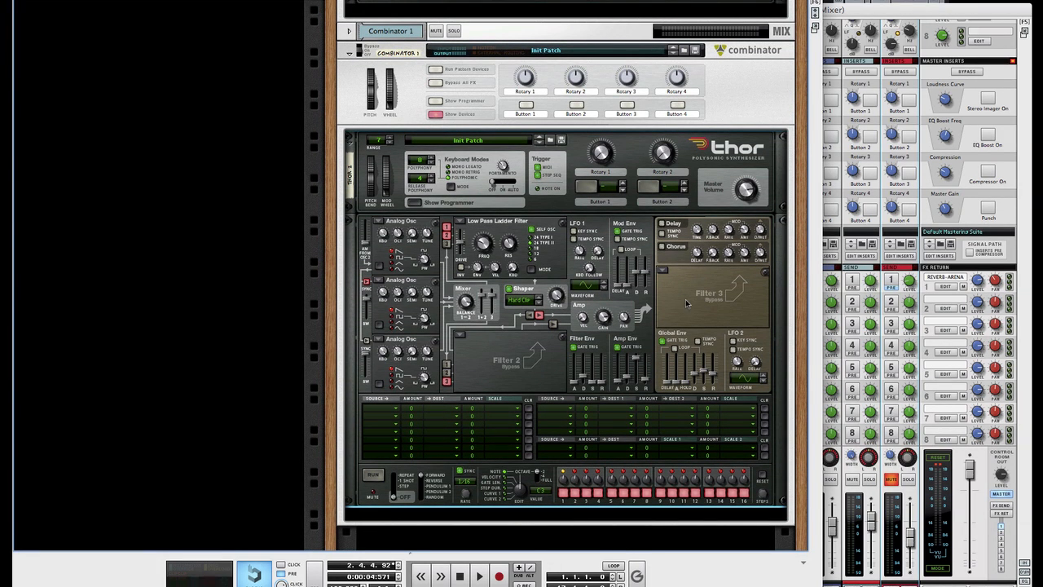
pyautogui.scroll(10, 683, 285)
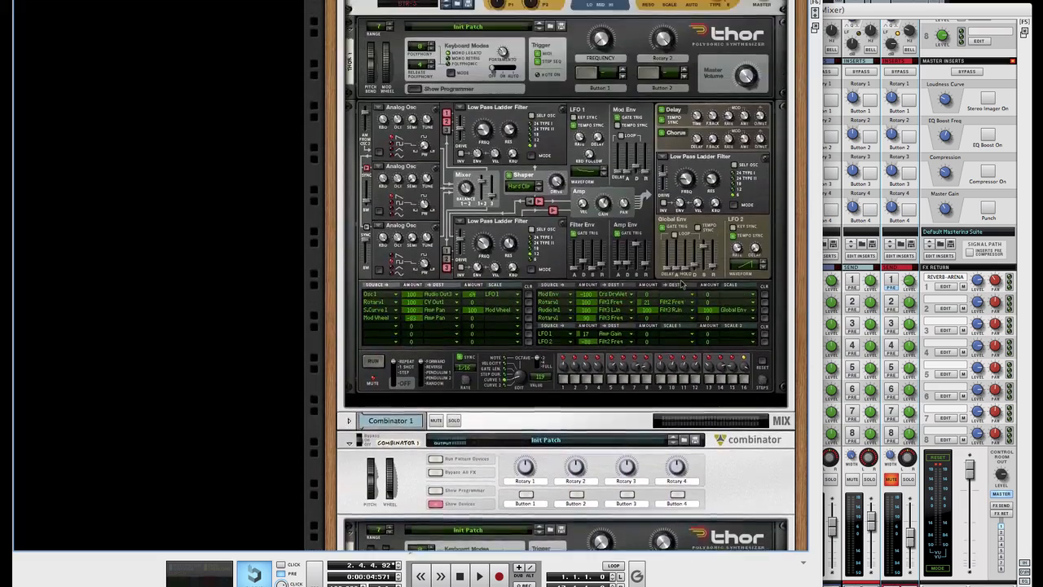
pyautogui.scroll(-3, 683, 285)
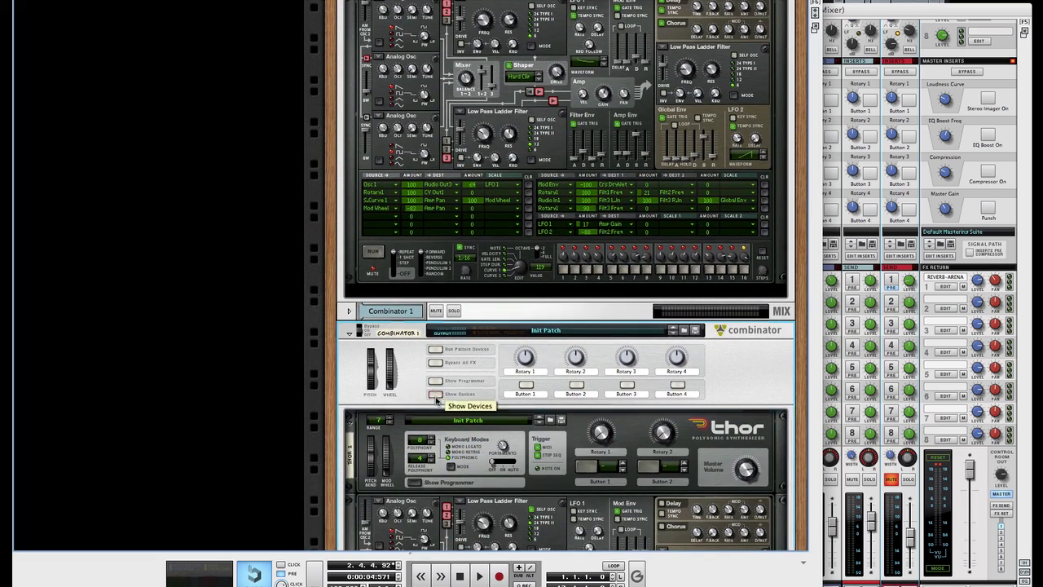
pyautogui.click(436, 397)
pyautogui.click(351, 358)
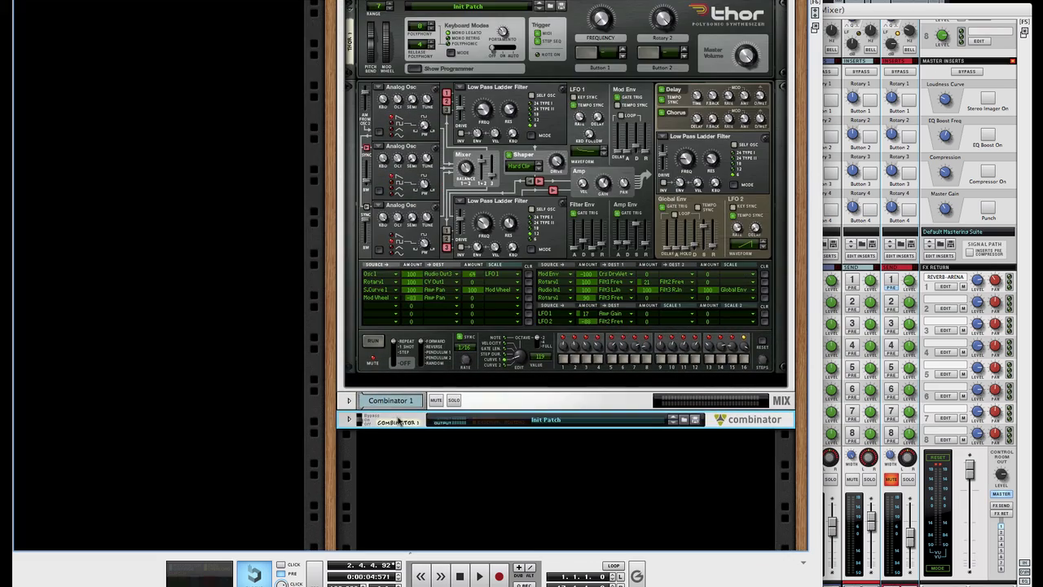
pyautogui.scroll(6, 399, 420)
pyautogui.scroll(-4, 405, 425)
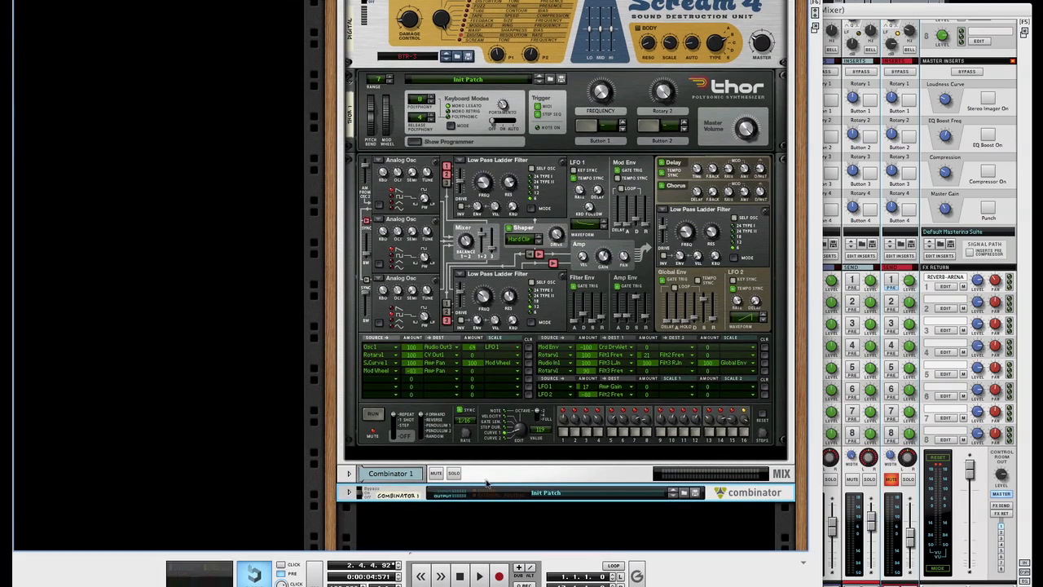
pyautogui.press('Delete')
pyautogui.press('Return')
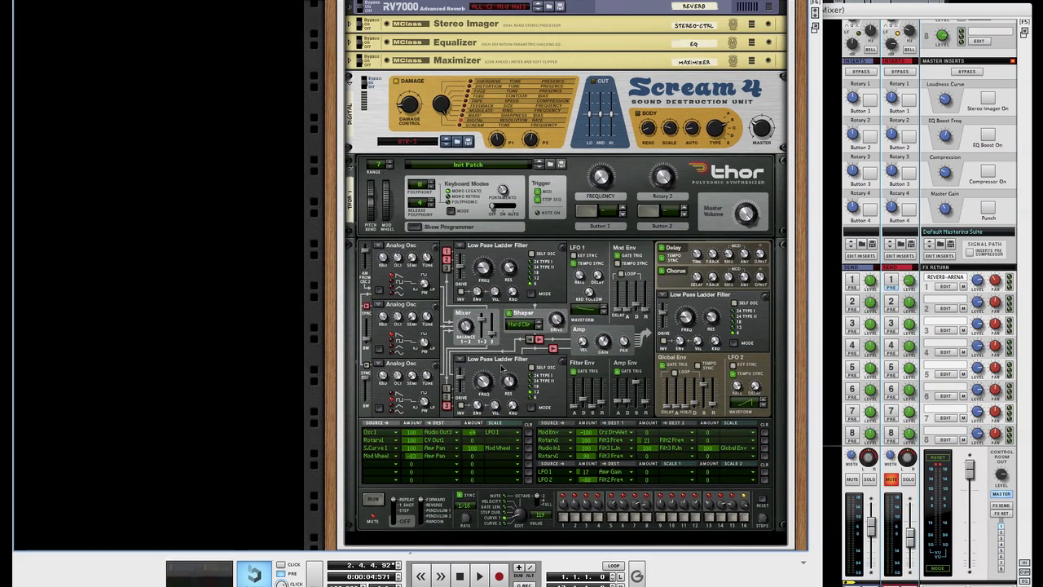
# Step: Select the Tron Combinator's Scream 4 and Thor devices to review them
pyautogui.scroll(4, 501, 369)
pyautogui.scroll(2, 501, 368)
pyautogui.scroll(-2, 502, 368)
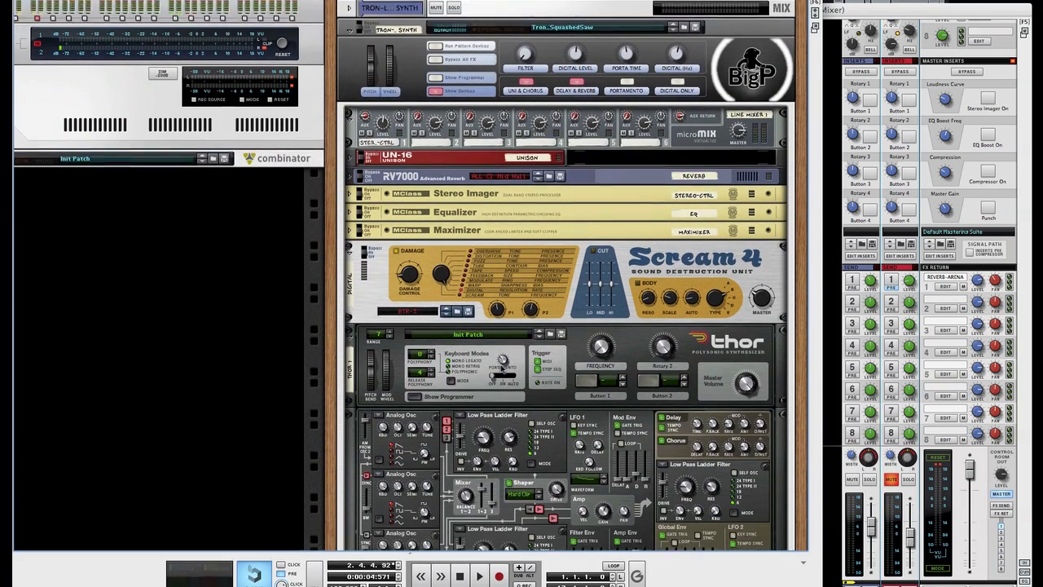
pyautogui.click(388, 260)
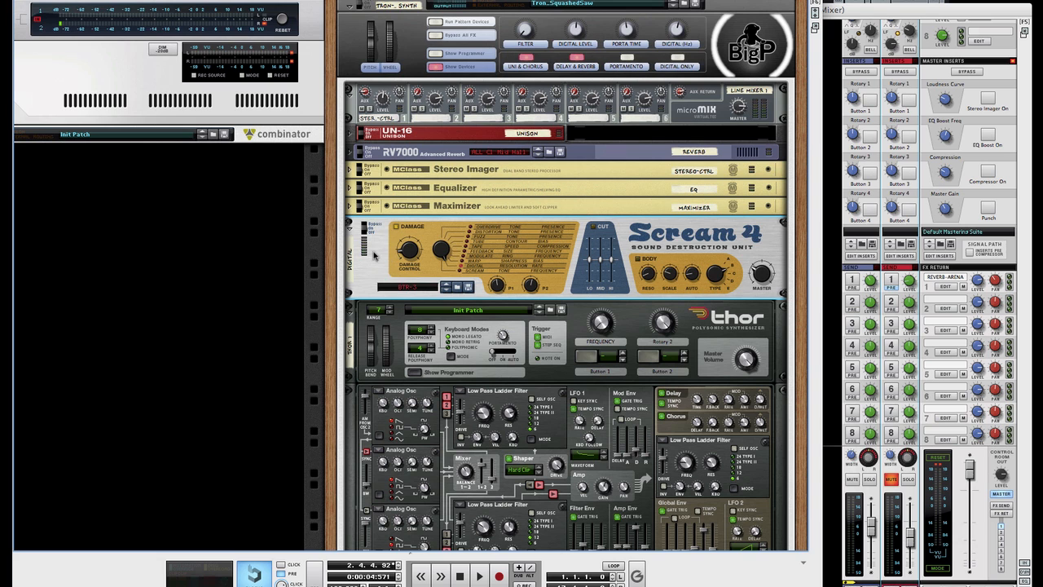
pyautogui.scroll(-3, 402, 264)
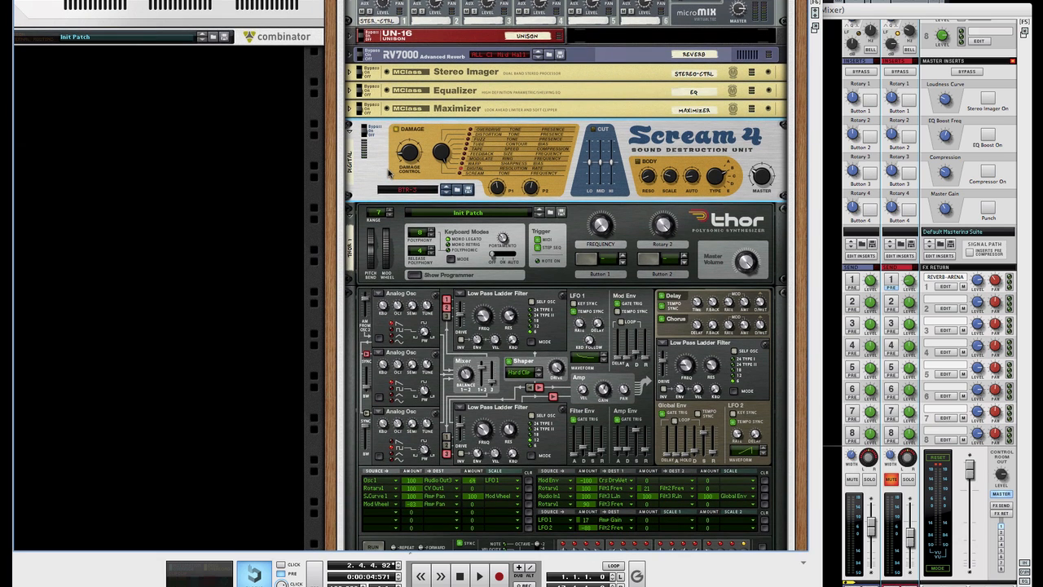
pyautogui.click(410, 324)
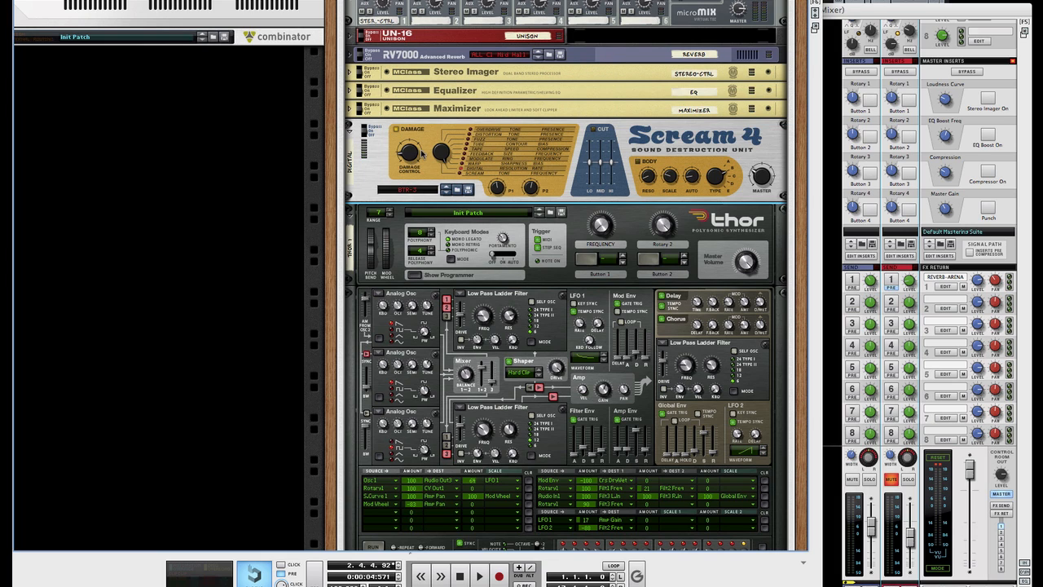
pyautogui.click(694, 132)
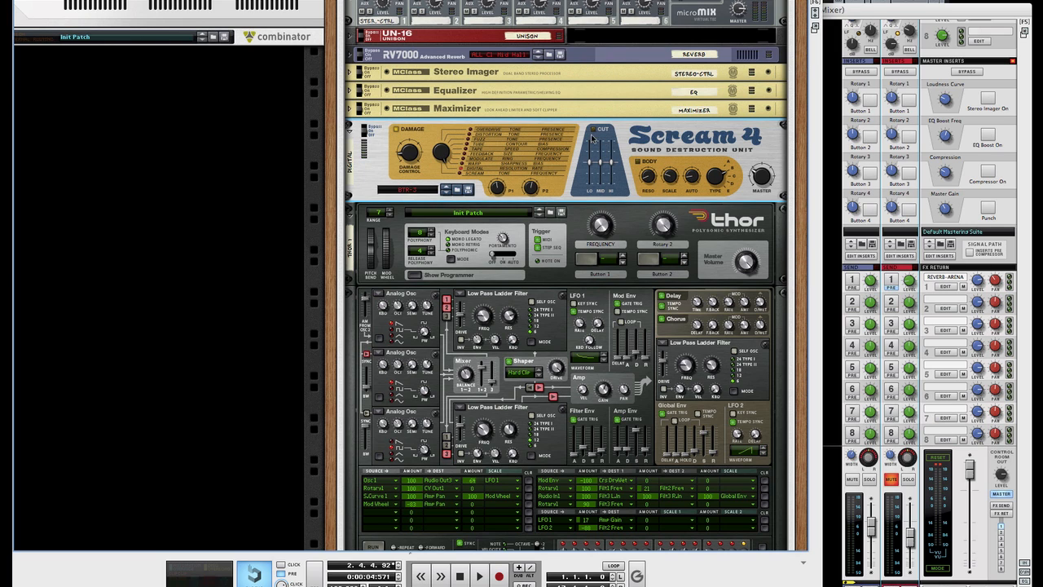
pyautogui.scroll(4, 667, 144)
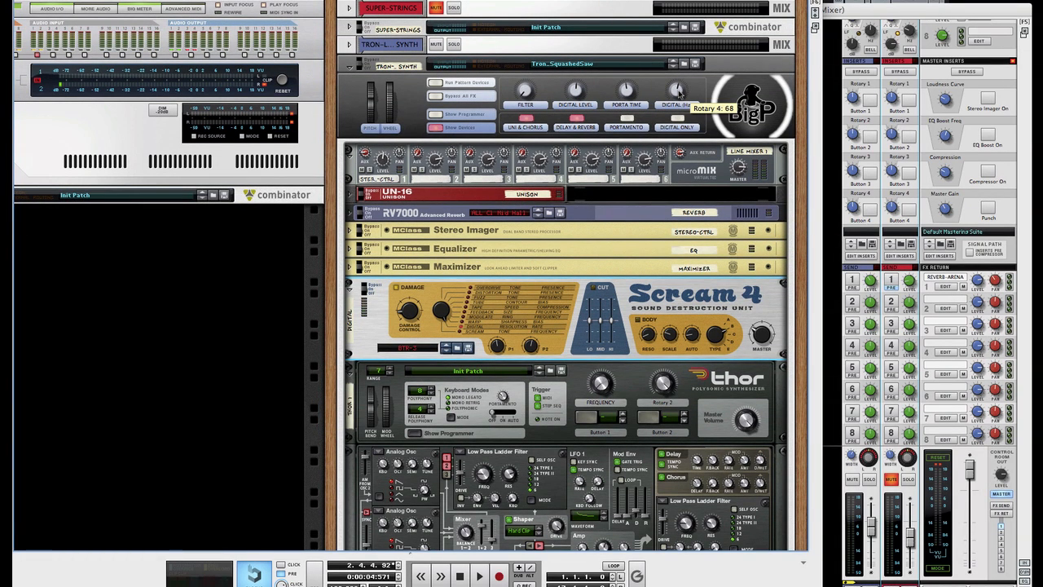
# Step: Nudge the Combinator's Rotary 4 Digital (Hz) knob down, then back up to 66
pyautogui.moveTo(679, 92); pyautogui.dragTo(677, 150)
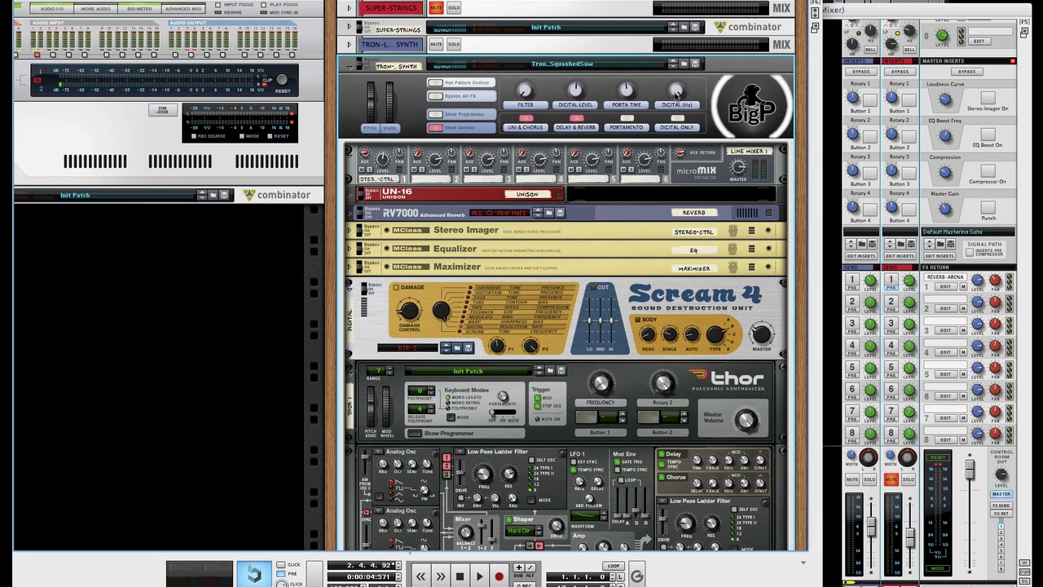
pyautogui.moveTo(674, 92); pyautogui.dragTo(676, 89)
# Step: Show the PATTERN-01 sequencer with F7, unmute the TRON-LEGACY LEAD SYNTH track, then refocus the rack
pyautogui.press('F7')
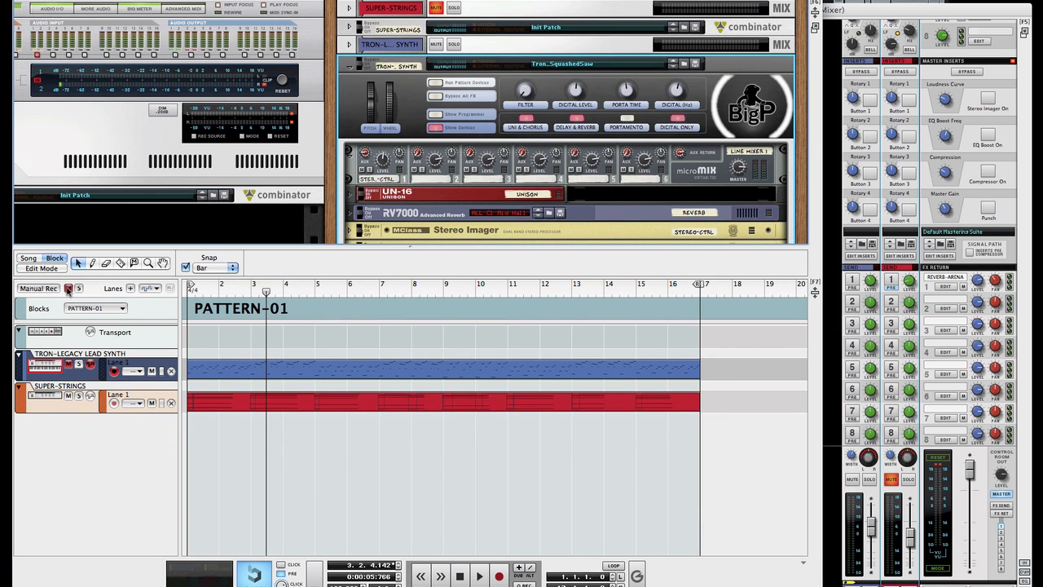
pyautogui.click(68, 365)
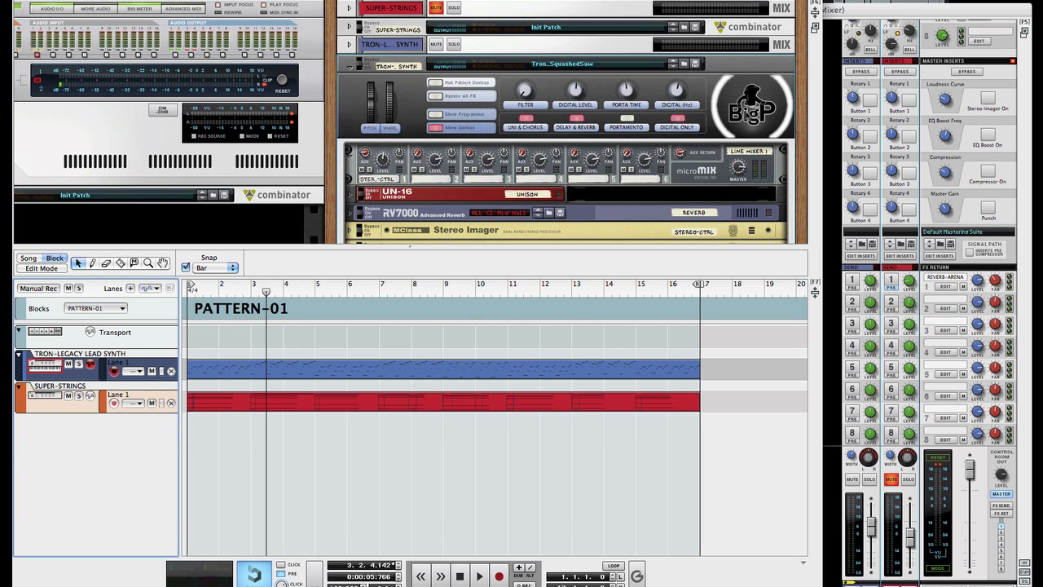
pyautogui.click(749, 117)
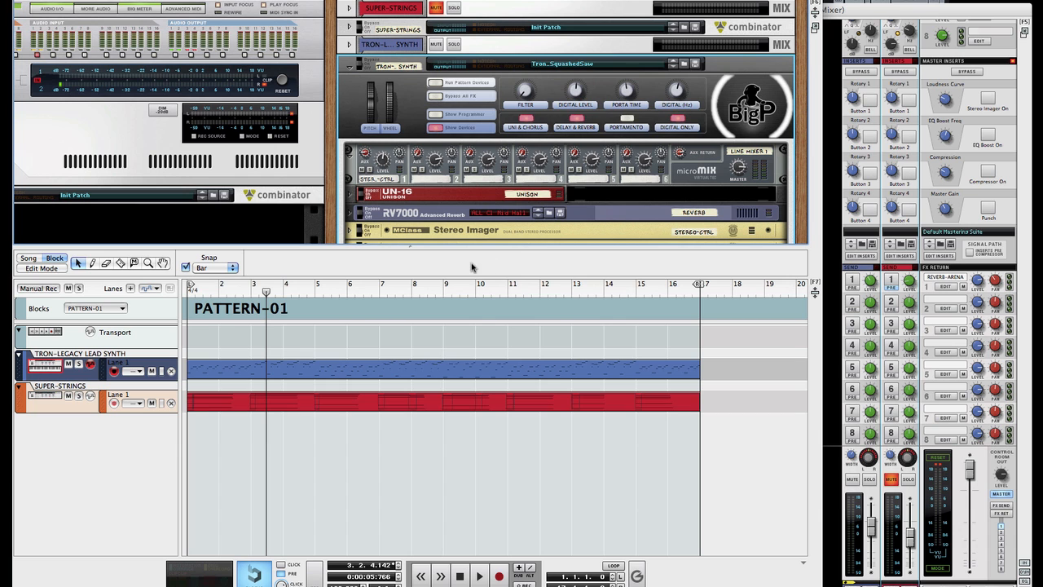
pyautogui.scroll(-10, 481, 207)
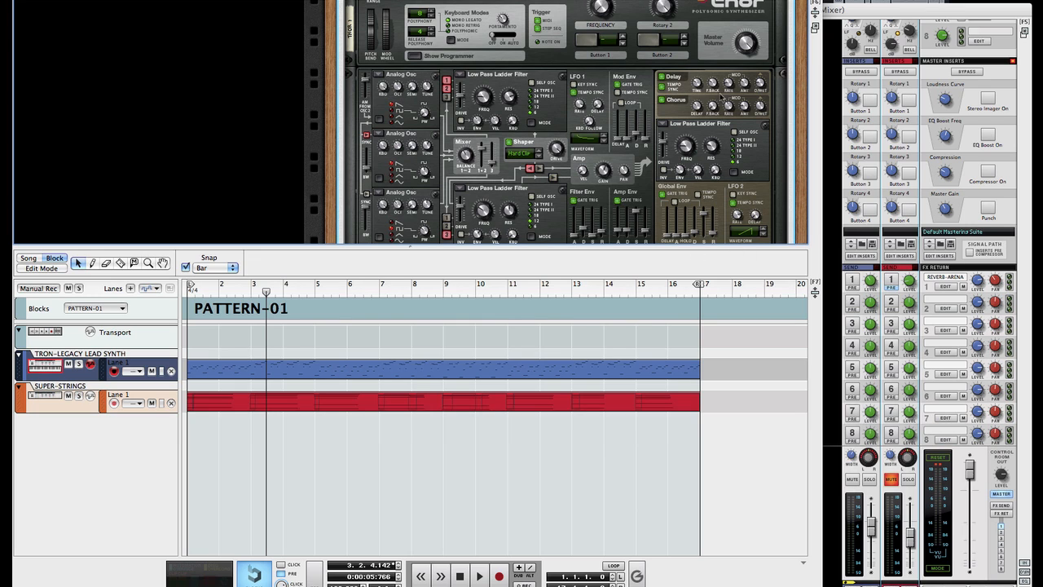
# Step: Hide the sequencer so the full Tron synth rack shows and start song playback
pyautogui.scroll(10, 714, 181)
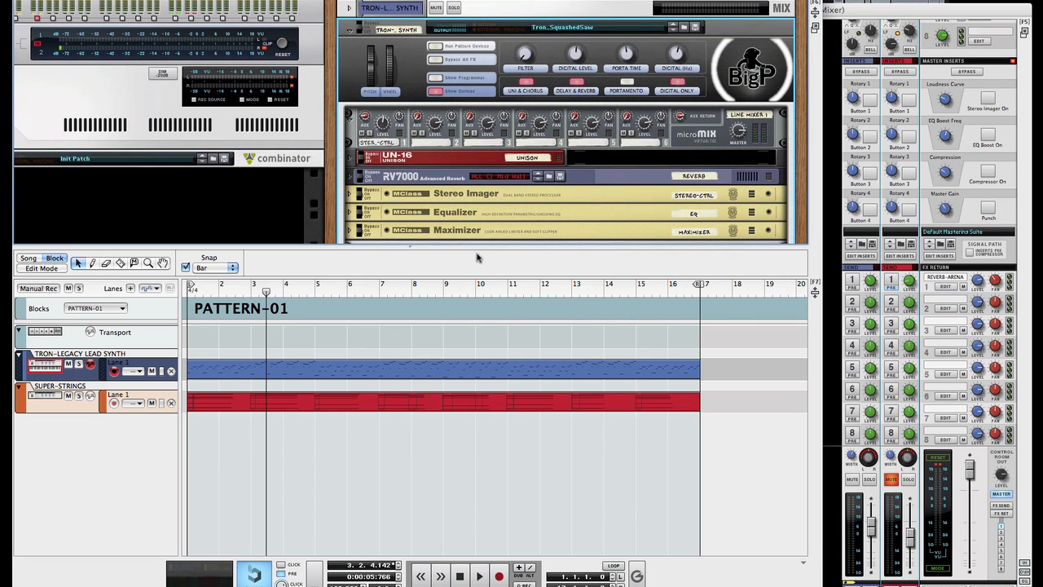
pyautogui.press('F7')
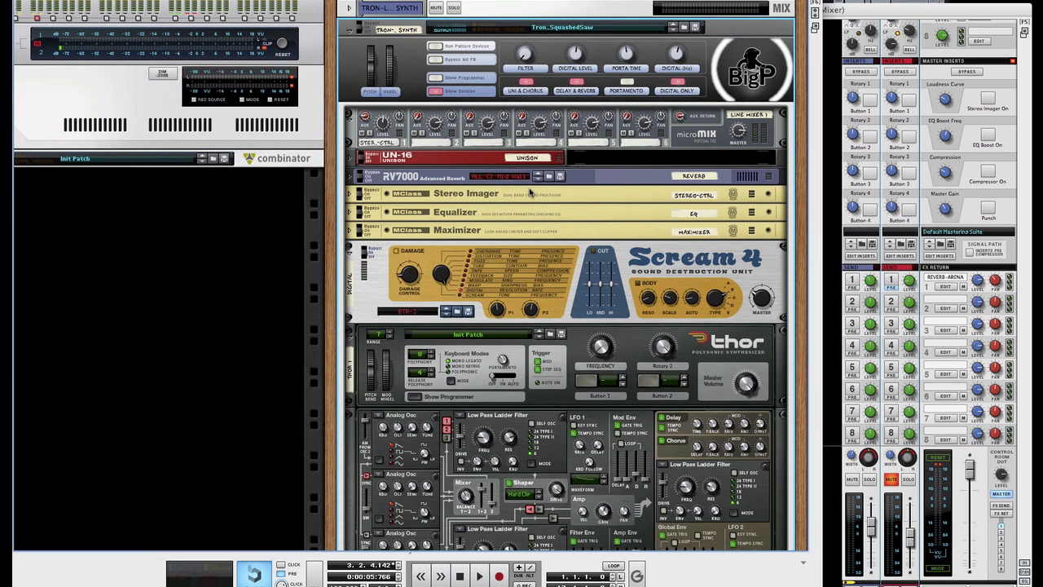
pyautogui.press('space')
# Step: Max the Digital Level macro and sweep the Filter macro up and back down
pyautogui.moveTo(575, 57); pyautogui.dragTo(572, 16)
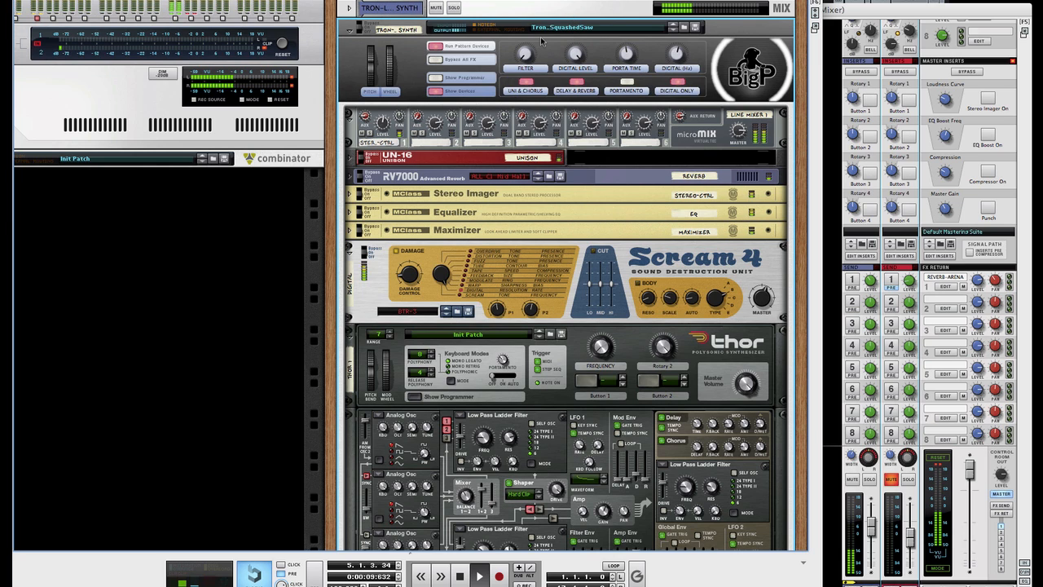
pyautogui.moveTo(520, 60); pyautogui.dragTo(545, 16)
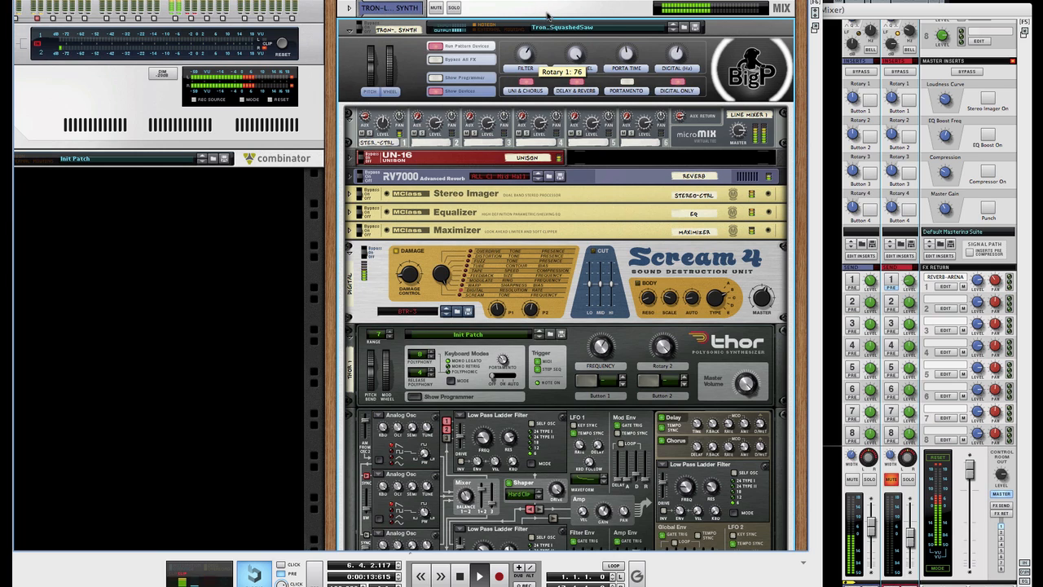
pyautogui.moveTo(527, 62)
pyautogui.mouseDown()
pyautogui.moveTo(535, 27)
pyautogui.moveTo(530, 82)
pyautogui.mouseUp()
pyautogui.moveTo(533, 94); pyautogui.dragTo(528, 110)
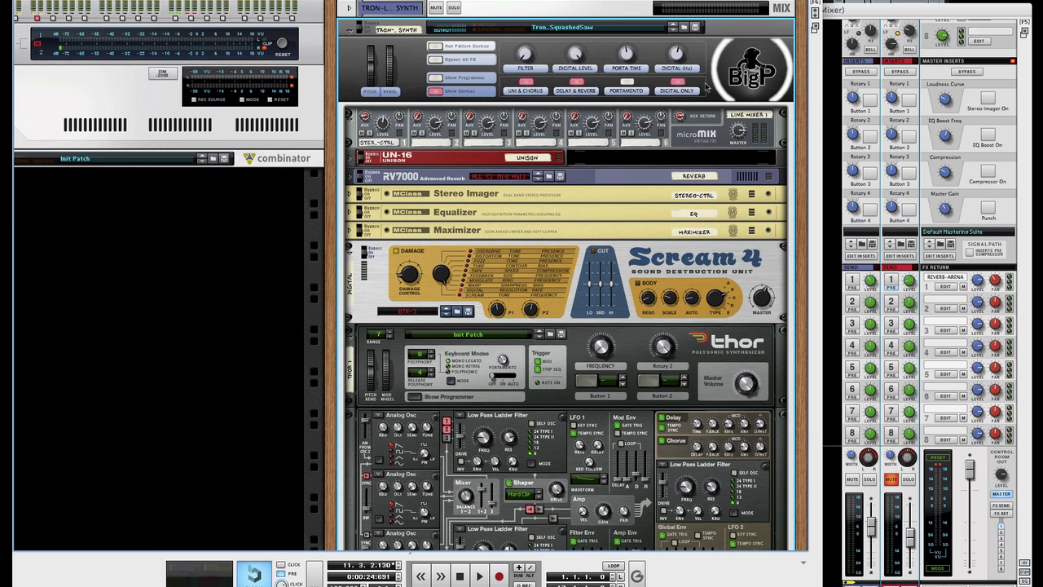
# Step: Turn DIGITAL ONLY off and raise Porta Time to about 72 while auditioning playback
pyautogui.click(677, 81)
pyautogui.press('space')
pyautogui.moveTo(627, 58)
pyautogui.mouseDown()
pyautogui.moveTo(623, 18)
pyautogui.moveTo(624, 53)
pyautogui.mouseUp()
pyautogui.press('space')
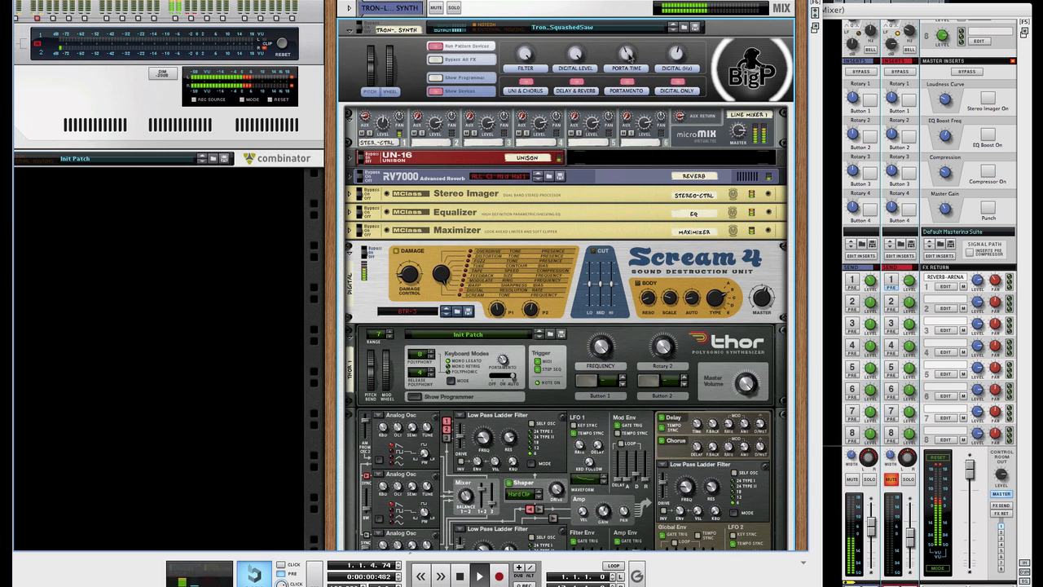
pyautogui.moveTo(619, 52); pyautogui.dragTo(674, 102)
pyautogui.press('space')
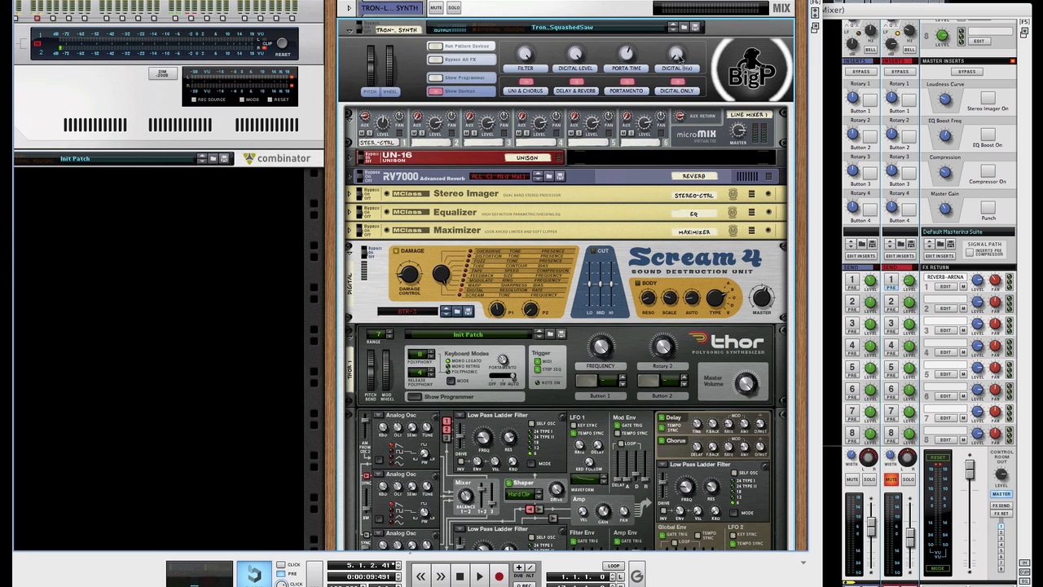
# Step: Move the Digital Hz macro up and down, settling it at 81
pyautogui.moveTo(681, 55); pyautogui.dragTo(675, 12)
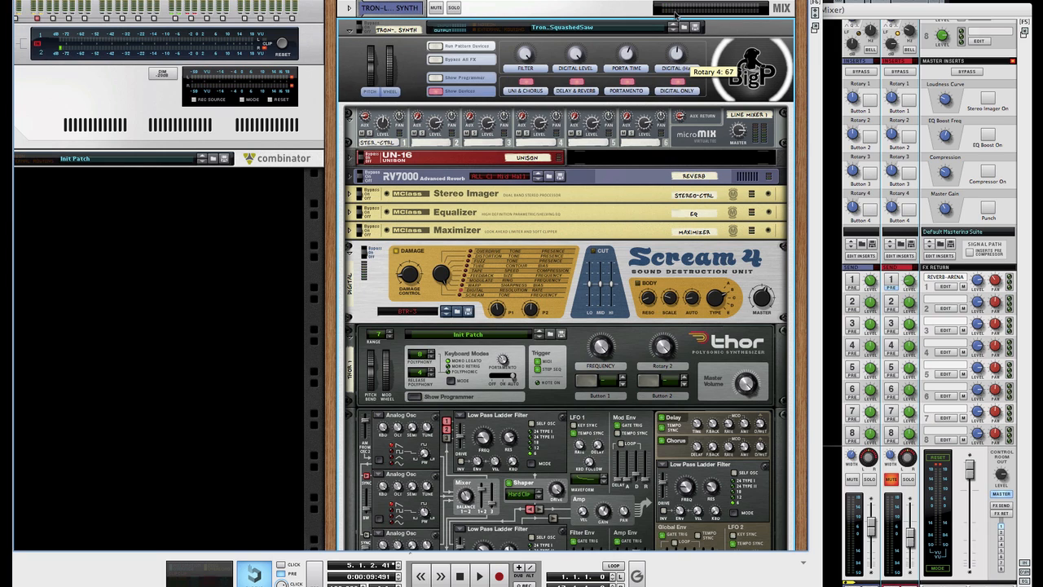
pyautogui.moveTo(678, 55)
pyautogui.moveTo(676, 53); pyautogui.dragTo(681, 96)
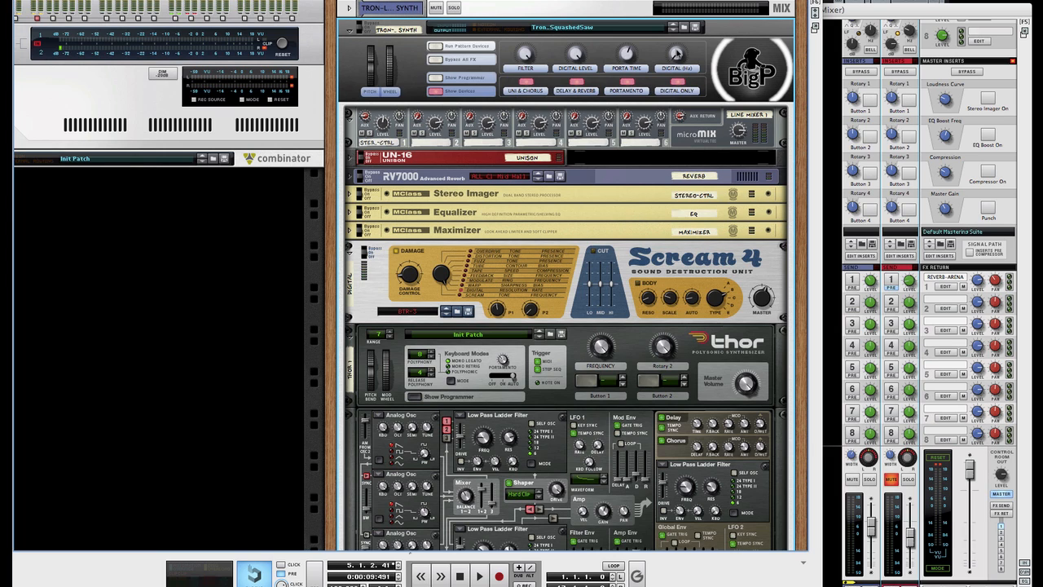
pyautogui.moveTo(677, 53); pyautogui.dragTo(677, 4)
# Step: During playback, drop the Filter macro to 41 and set Digital Hz to 68
pyautogui.press('space')
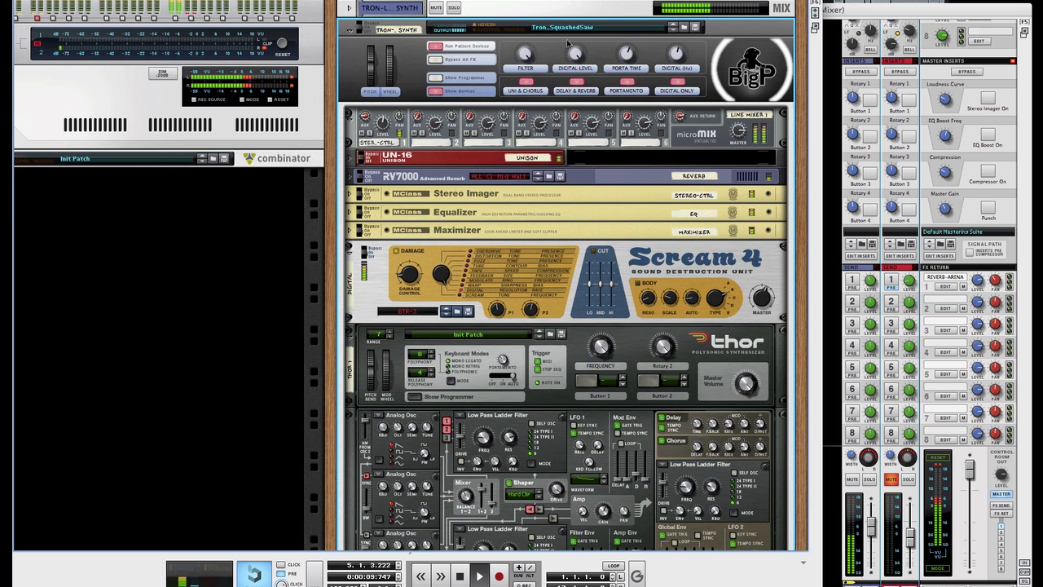
pyautogui.moveTo(537, 58); pyautogui.dragTo(515, 130)
pyautogui.moveTo(677, 53); pyautogui.dragTo(680, 61)
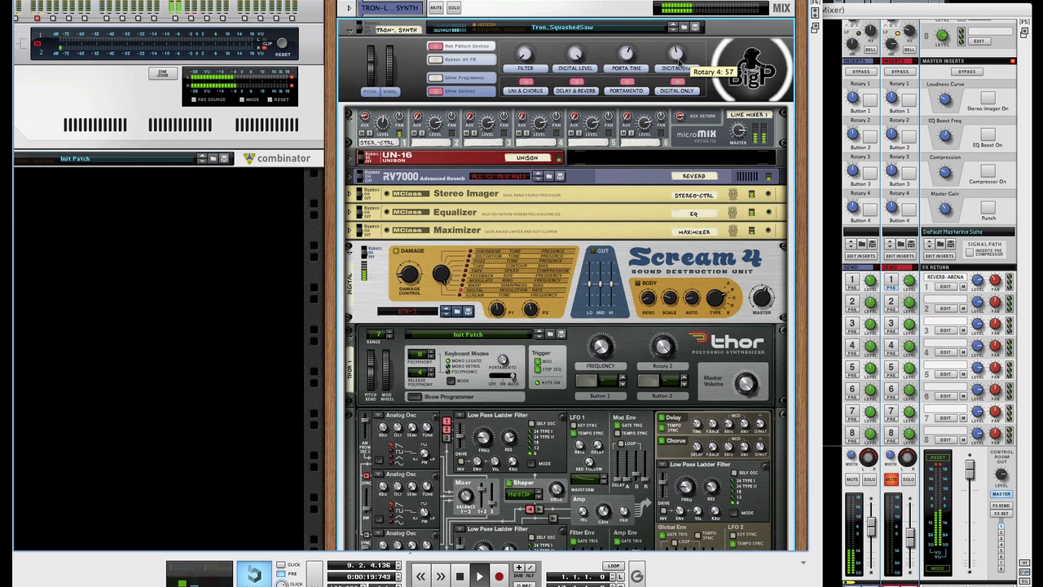
pyautogui.moveTo(679, 61); pyautogui.dragTo(679, 54)
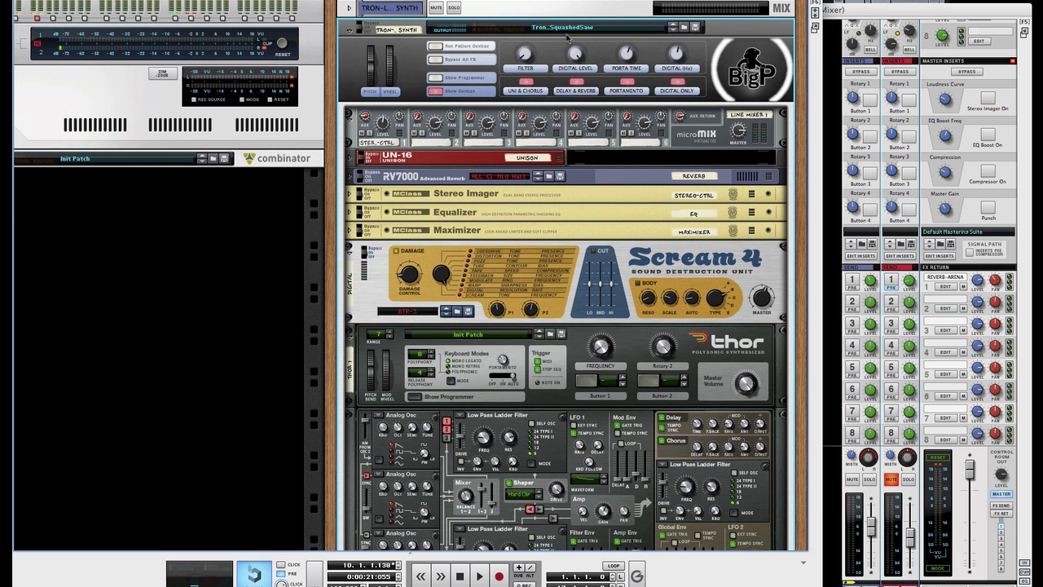
# Step: Sweep the Filter macro to 91, maximum and 47, then stop and set it to 93
pyautogui.press('space')
pyautogui.moveTo(527, 57); pyautogui.dragTo(548, 62)
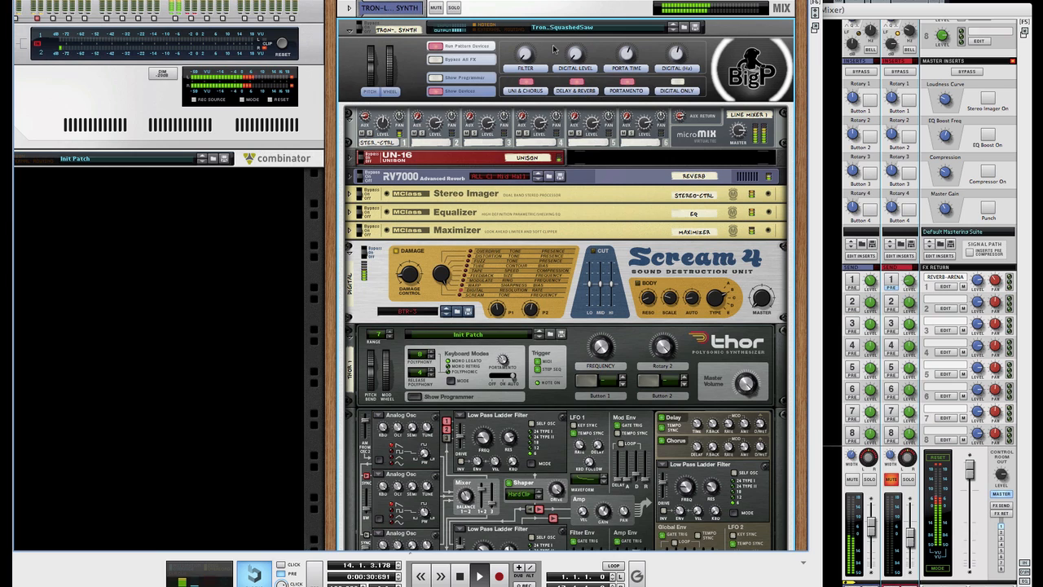
pyautogui.moveTo(523, 57); pyautogui.dragTo(535, 0)
pyautogui.moveTo(525, 58)
pyautogui.mouseDown()
pyautogui.moveTo(533, 98)
pyautogui.moveTo(530, 62)
pyautogui.mouseUp()
pyautogui.press('space')
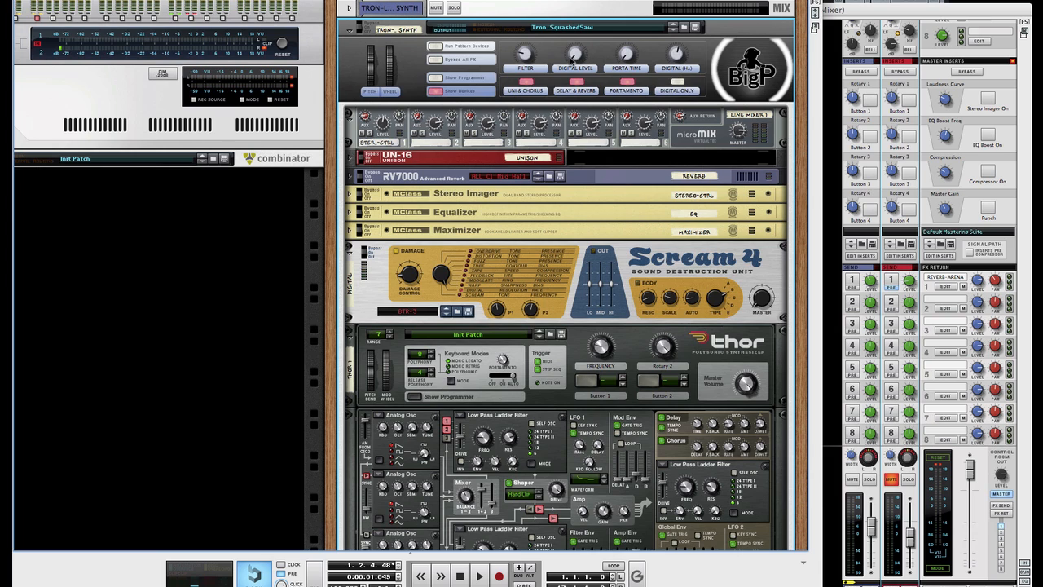
pyautogui.moveTo(528, 58); pyautogui.dragTo(534, 19)
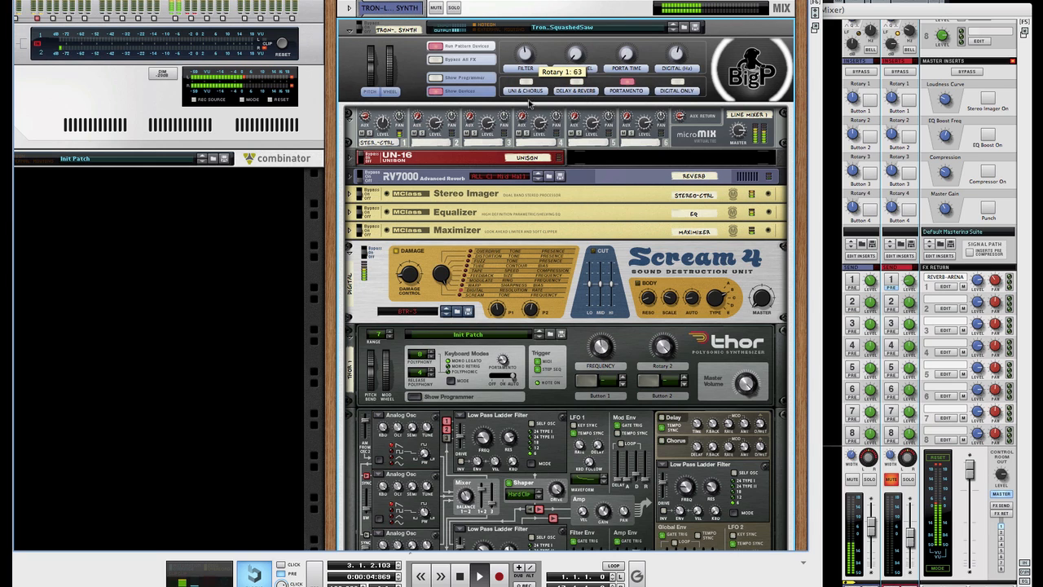
# Step: Switch on UNI & CHORUS and DELAY & REVERB and set the Filter macro halfway
pyautogui.moveTo(529, 100); pyautogui.dragTo(536, 135)
pyautogui.click(526, 90)
pyautogui.click(575, 91)
pyautogui.moveTo(529, 57); pyautogui.dragTo(525, 84)
# Step: Turn portamento off and lower the mod wheel to 12
pyautogui.click(630, 83)
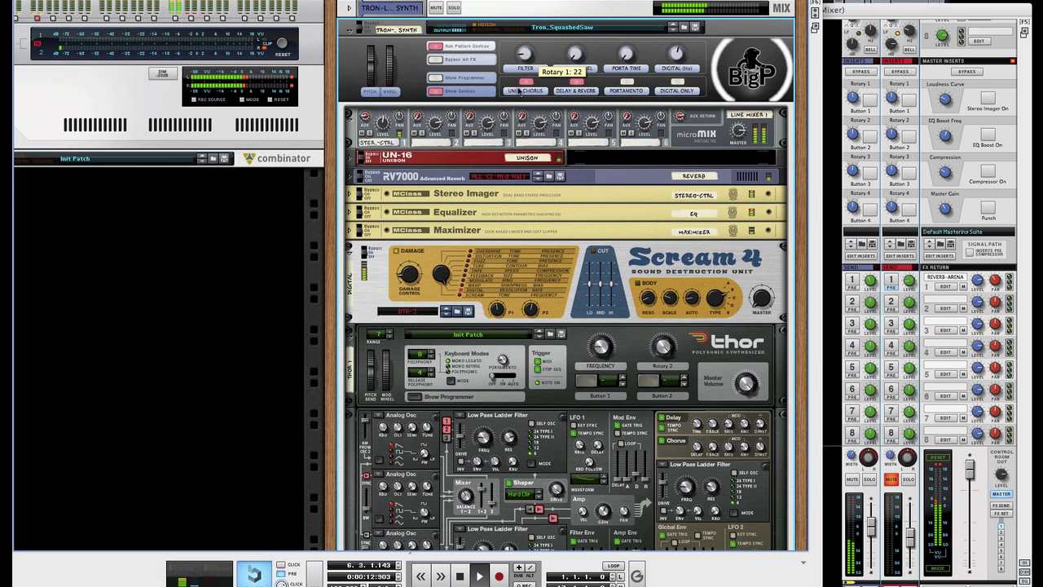
pyautogui.moveTo(391, 60)
pyautogui.mouseDown()
pyautogui.moveTo(397, 133)
pyautogui.moveTo(392, 54)
pyautogui.mouseUp()
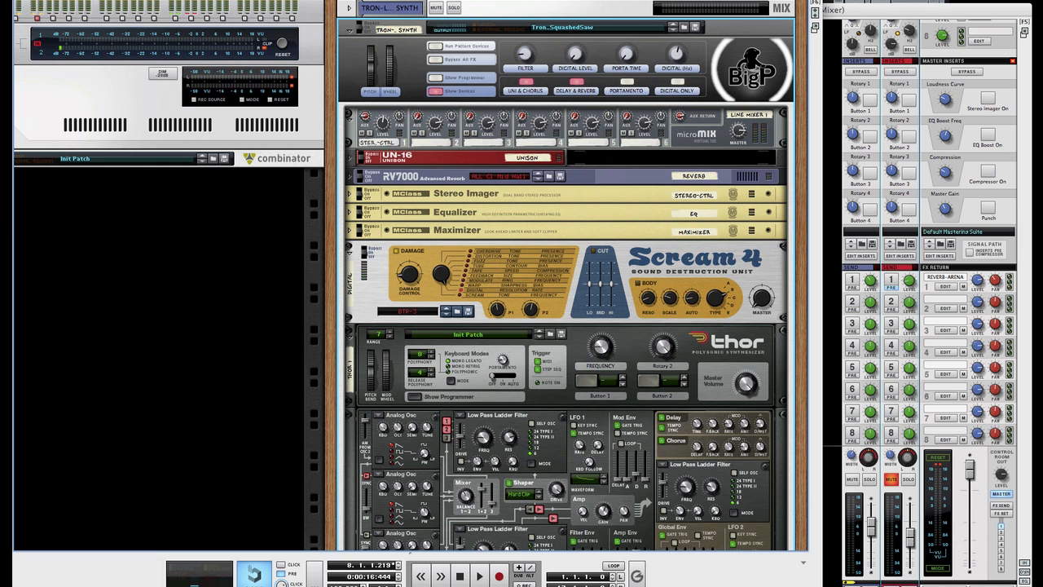
pyautogui.scroll(1, 508, 76)
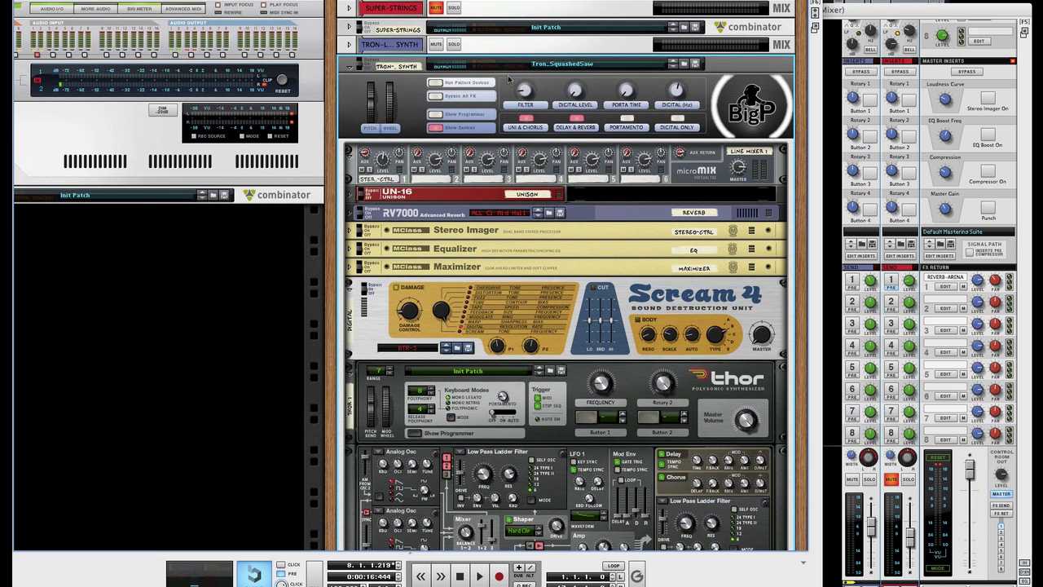
# Step: Unmute SUPER-STRINGS, start playback, and raise the Tron synth Combinator's Filter macro
pyautogui.click(437, 9)
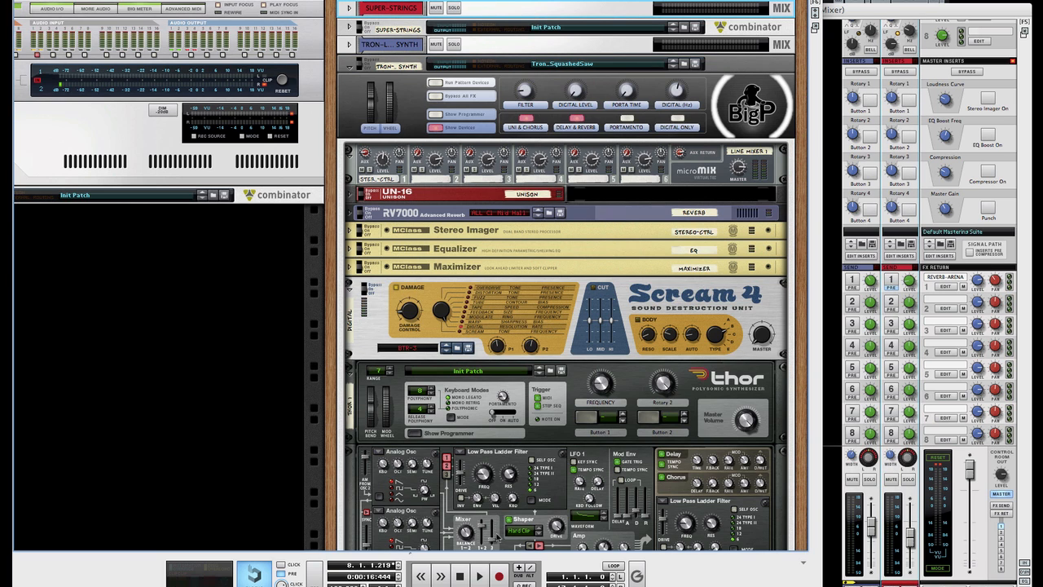
pyautogui.click(480, 575)
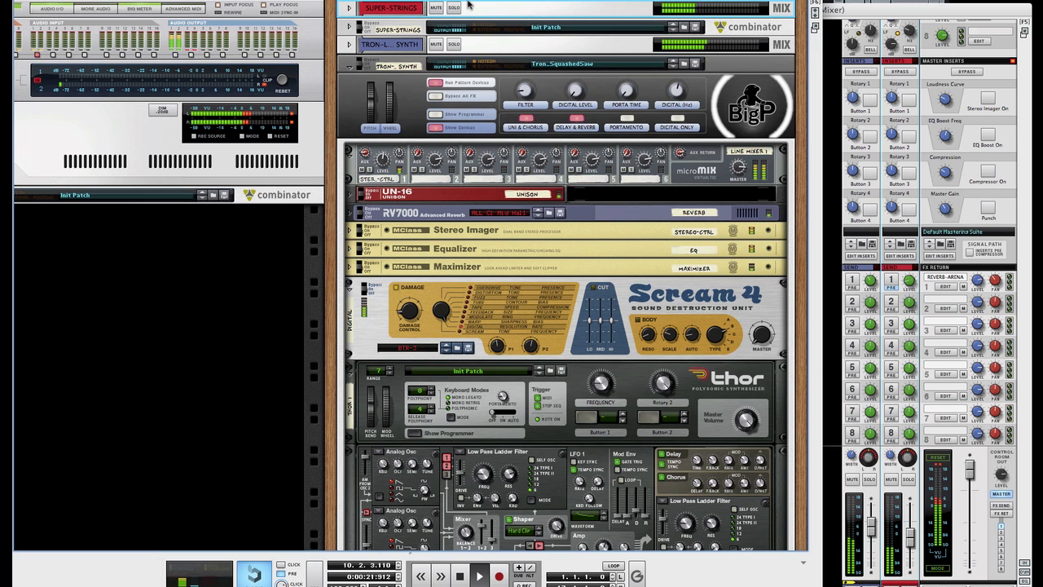
pyautogui.click(525, 92)
pyautogui.moveTo(525, 93); pyautogui.dragTo(581, 40)
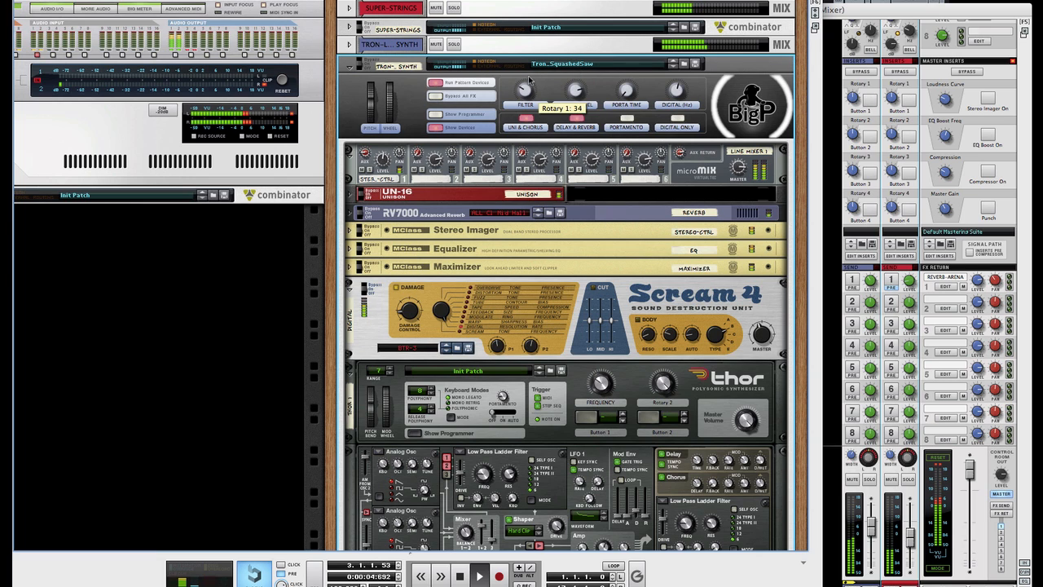
# Step: Raise the Tron synth's Filter rotary from 34 to 72 as the song plays
pyautogui.moveTo(530, 79); pyautogui.dragTo(556, 84)
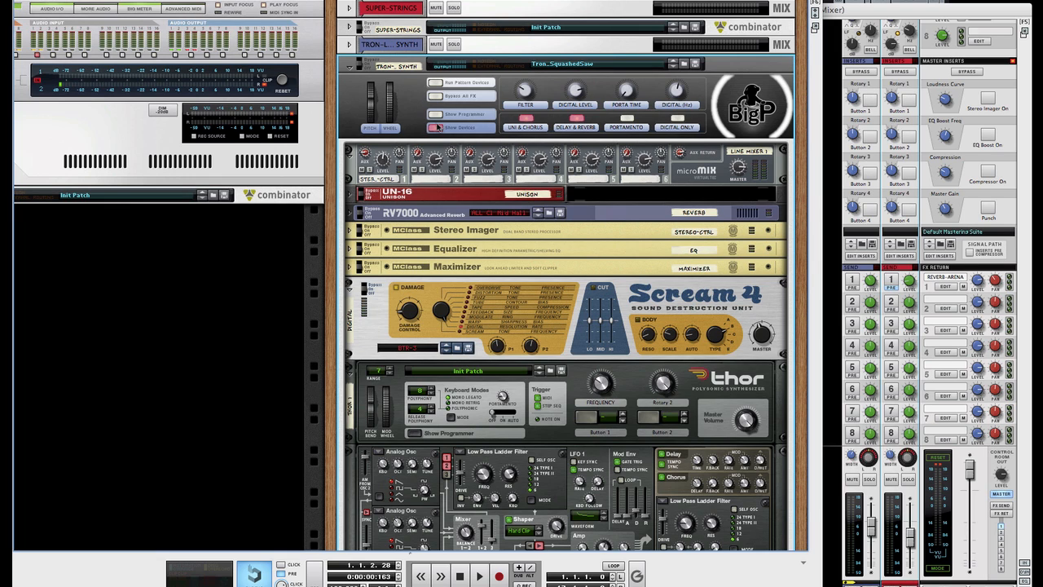
# Step: Hide the Combinator's Thor, Scream 4, UN-16, RV7000 and MClass devices, leaving only its front panel
pyautogui.click(439, 128)
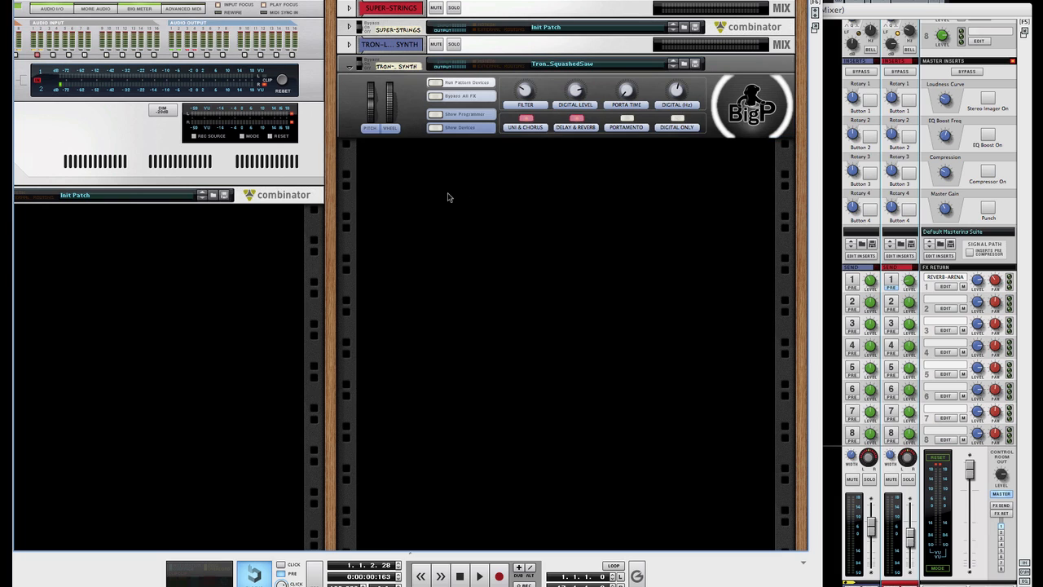
pyautogui.click(410, 127)
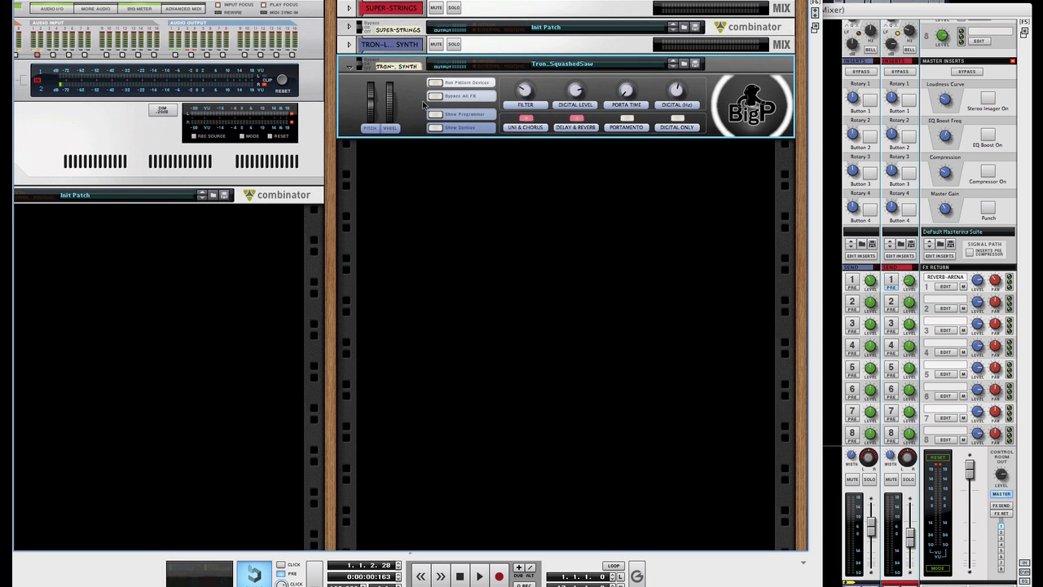
pyautogui.click(425, 164)
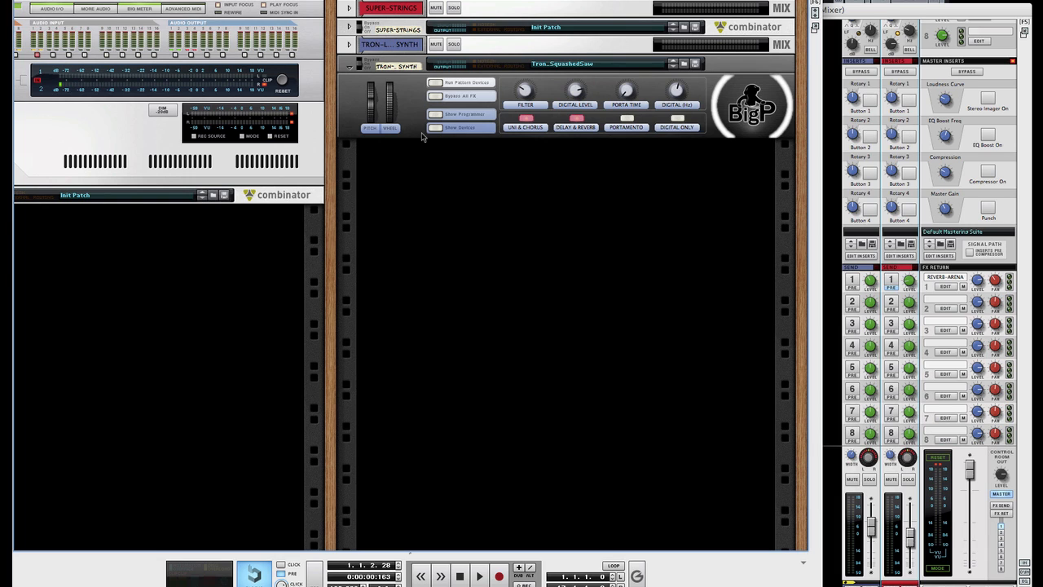
pyautogui.click(418, 136)
pyautogui.click(421, 135)
pyautogui.click(423, 155)
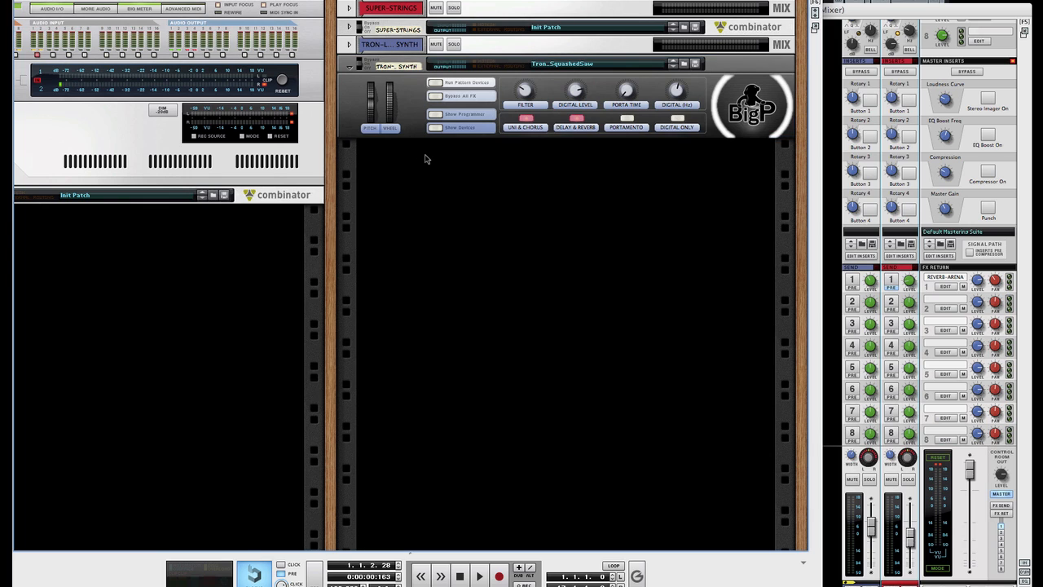